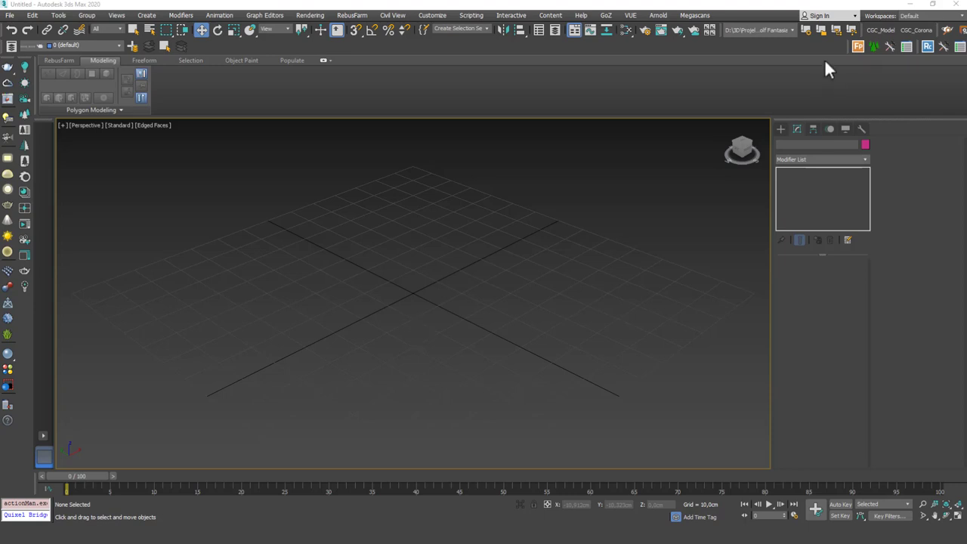
Create a box about 70 cm long, 64 cm wide and 53 cm high near the grid's origin
left_click(782, 128)
left_click(782, 144)
left_click(799, 190)
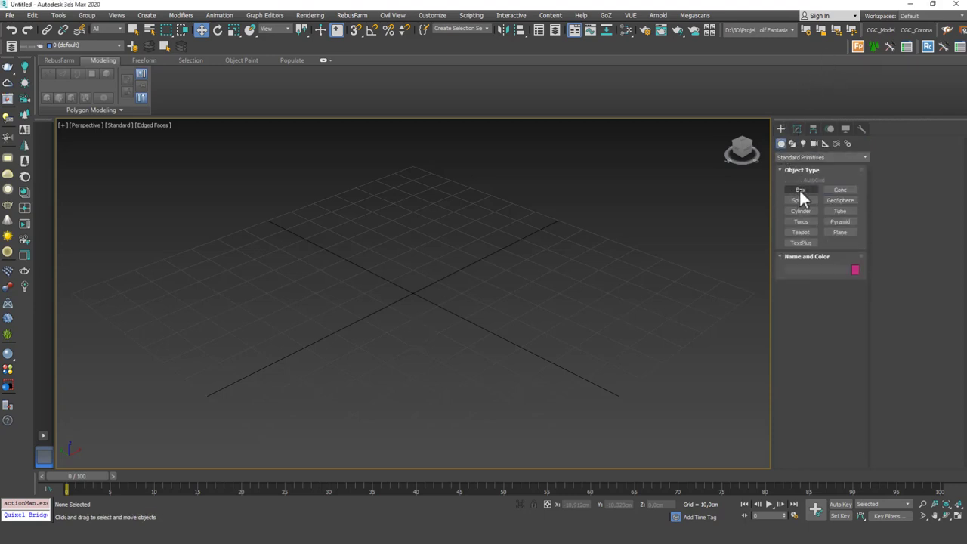
left_click_drag(418, 228, 437, 402)
left_click(432, 255)
right_click(432, 255)
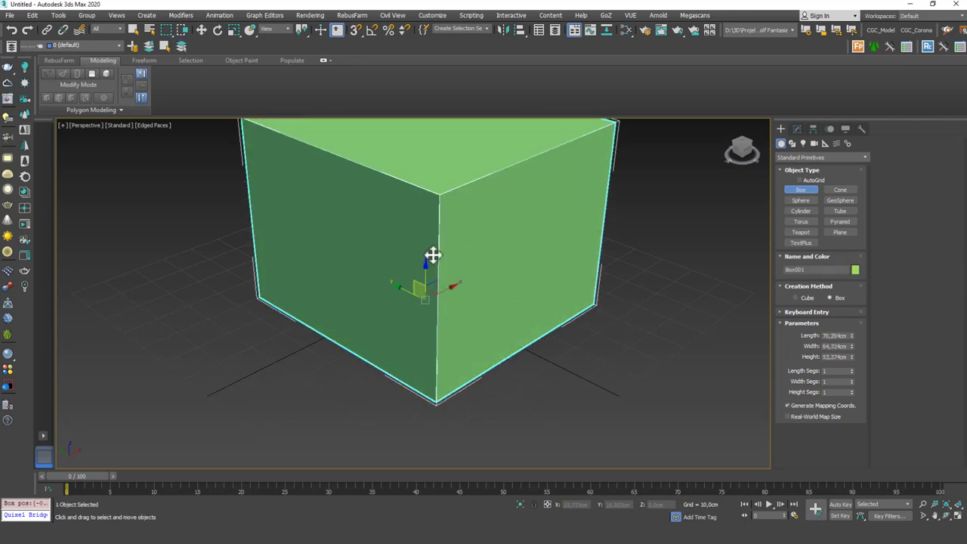
middle_click_drag(456, 257, 447, 339)
scroll(432, 320, "down", 3)
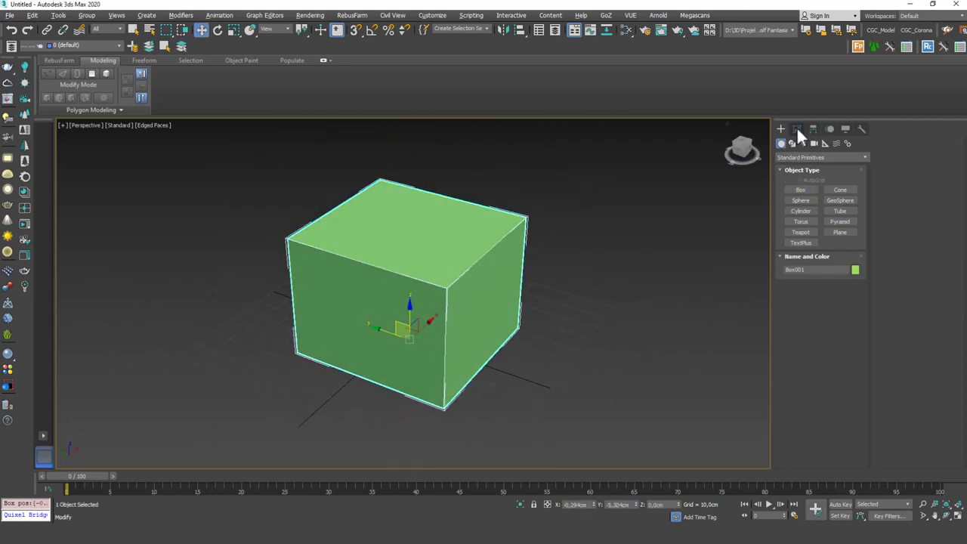
Add an Edit Poly modifier to the box and enter its vertex level
left_click(797, 128)
left_click(809, 159)
left_click(803, 188)
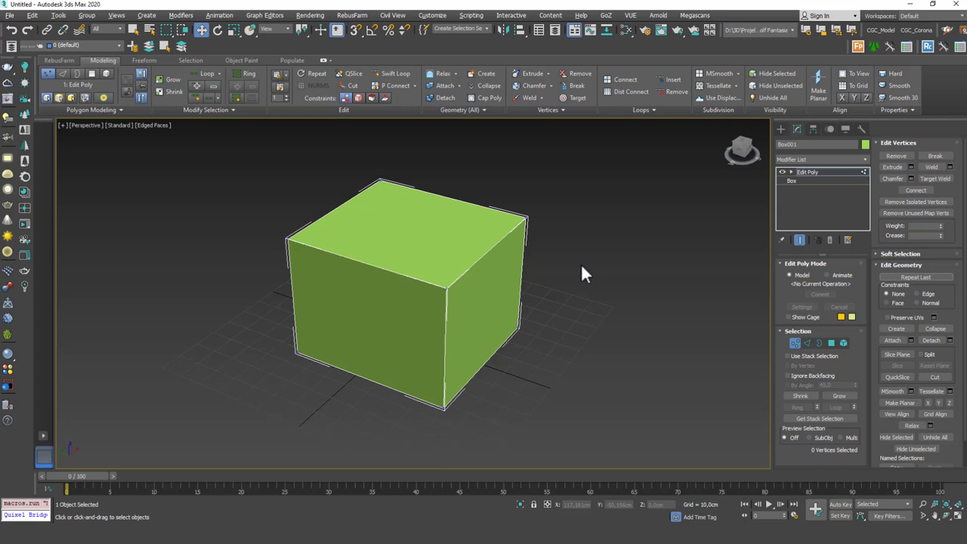
scroll(555, 240, "up", 3)
middle_click_drag(581, 266, 558, 245, "alt")
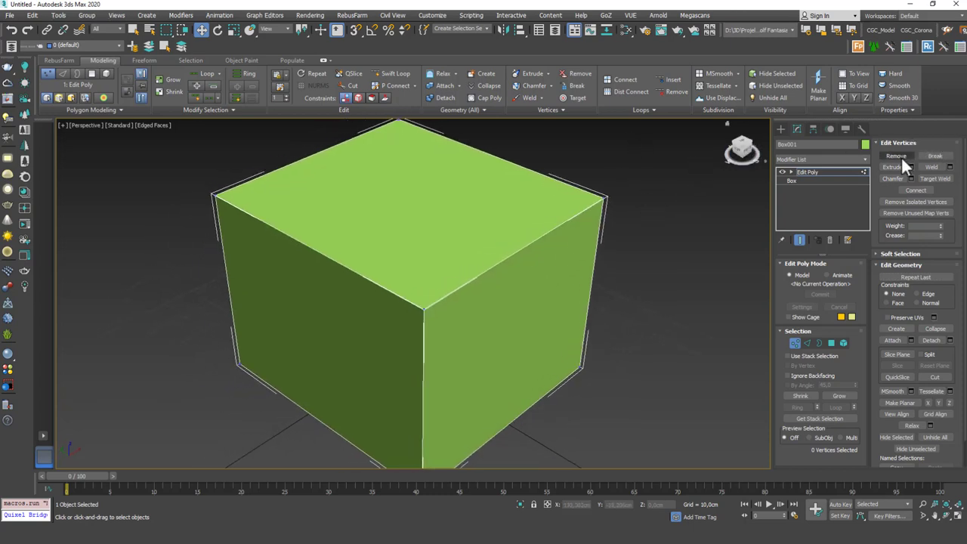
Select the edge ring through one top edge of the box and connect it with a new edge loop
key("2")
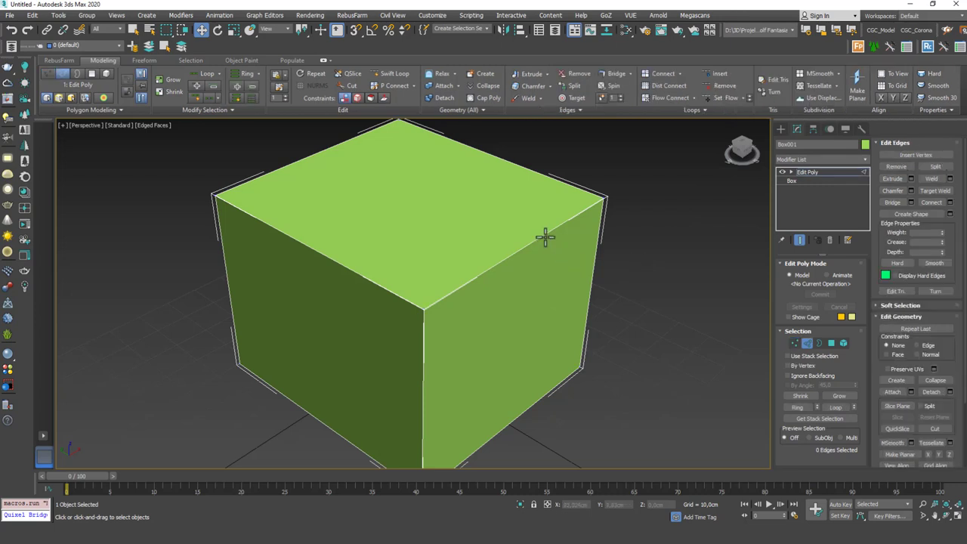
left_click(544, 235)
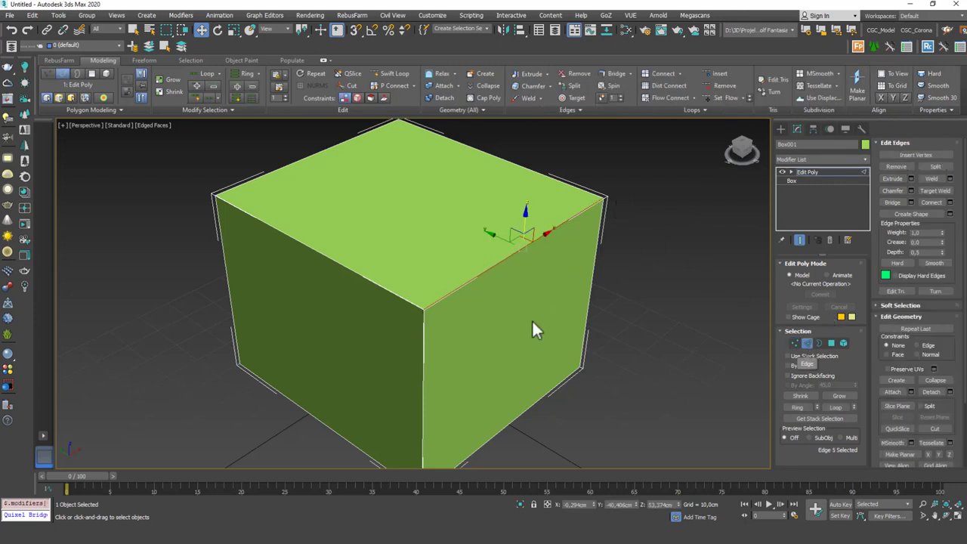
left_click(803, 406)
left_click(937, 204)
middle_click_drag(532, 242, 459, 233, "alt")
Connect the edge ring through the new centre edge of the top face to add a perpendicular loop around the box
left_click(436, 221)
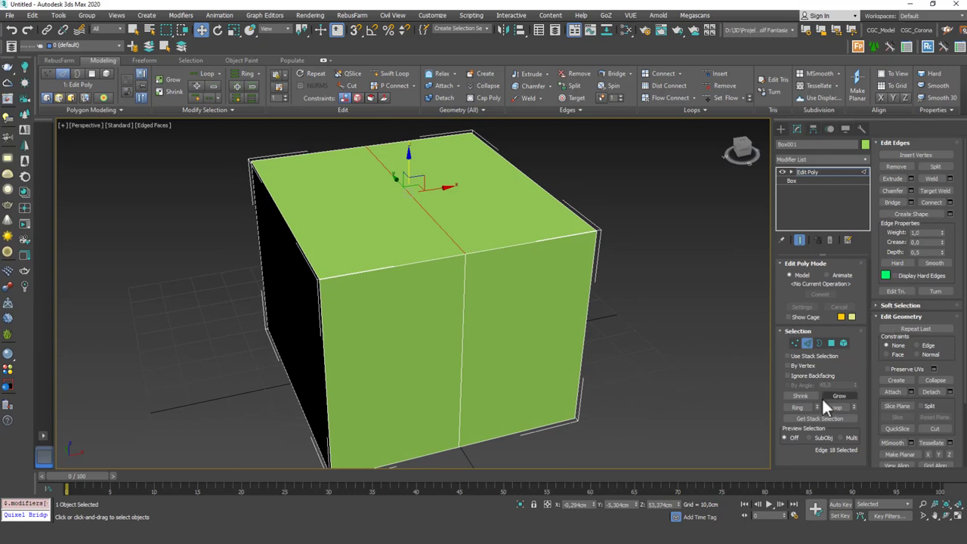
left_click(799, 407)
left_click(937, 203)
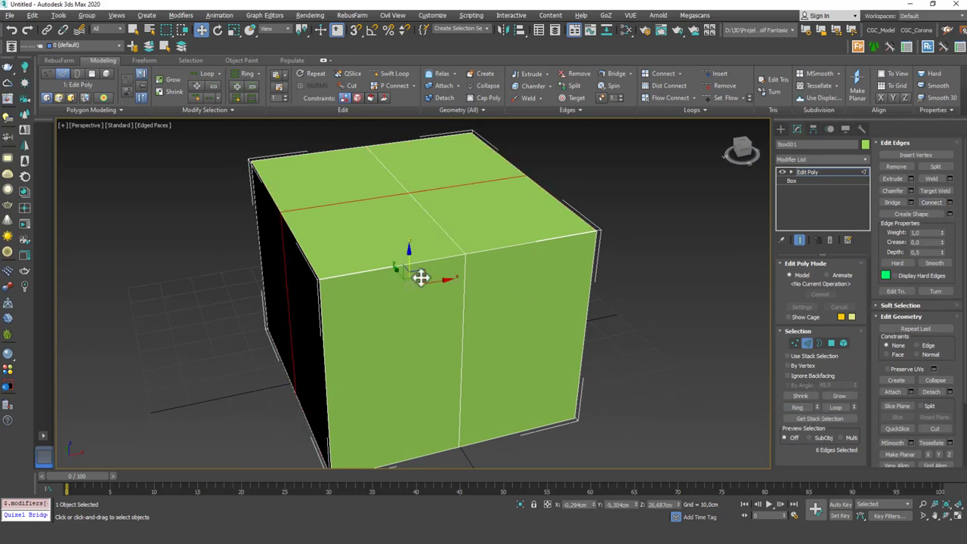
Remove the vertex at the centre of the box's top face
middle_click_drag(421, 274, 442, 287, "alt")
key("1")
left_click(433, 229)
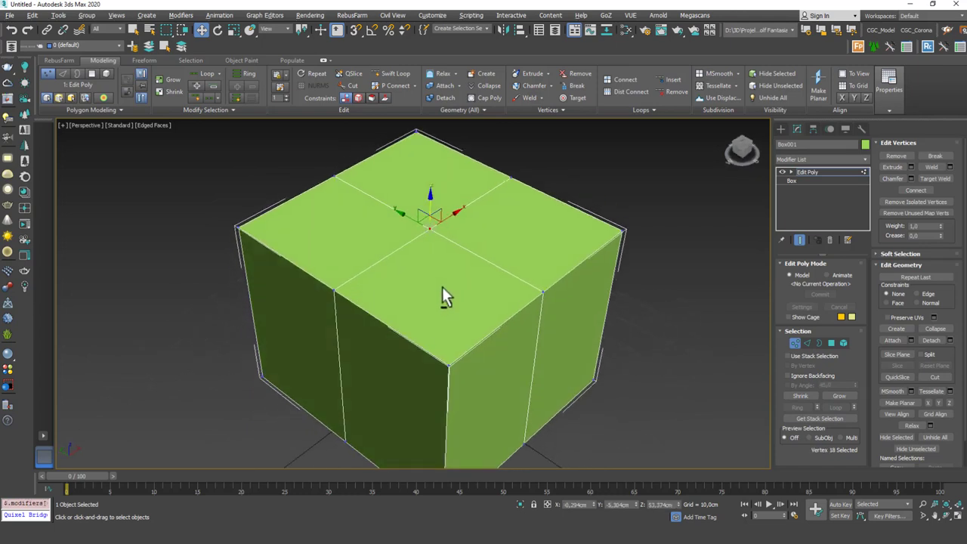
left_click(891, 155)
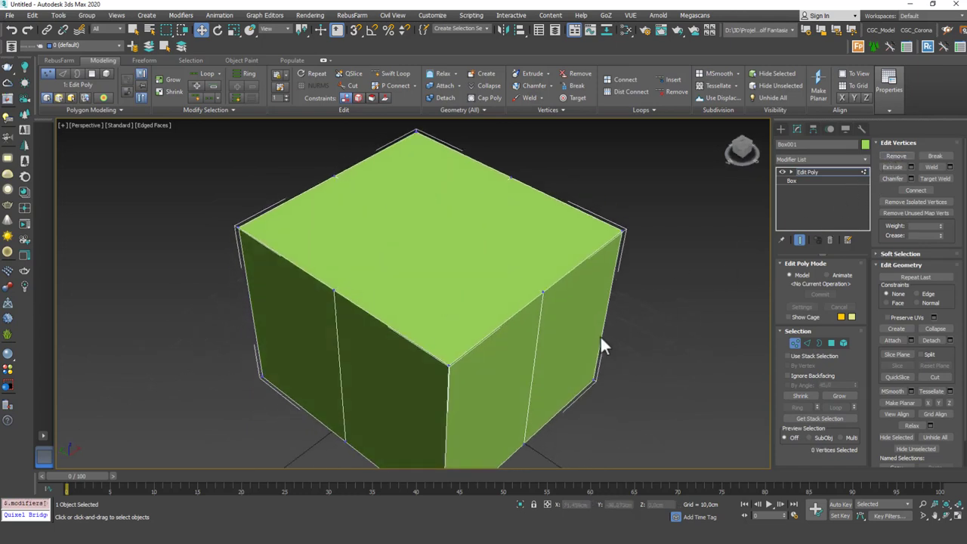
Try to remove the midpoint vertex on one top edge of the box, and undo the removal
left_click(542, 295)
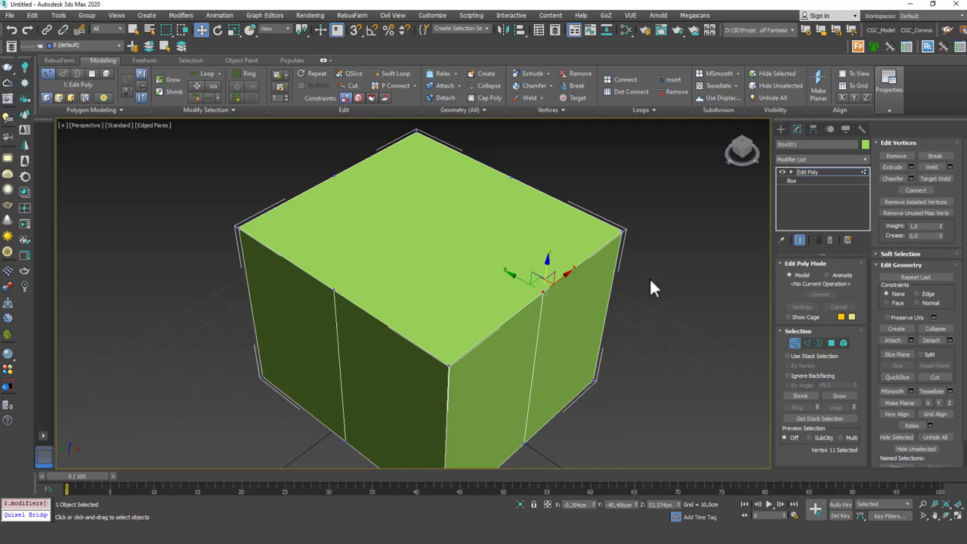
left_click(895, 157)
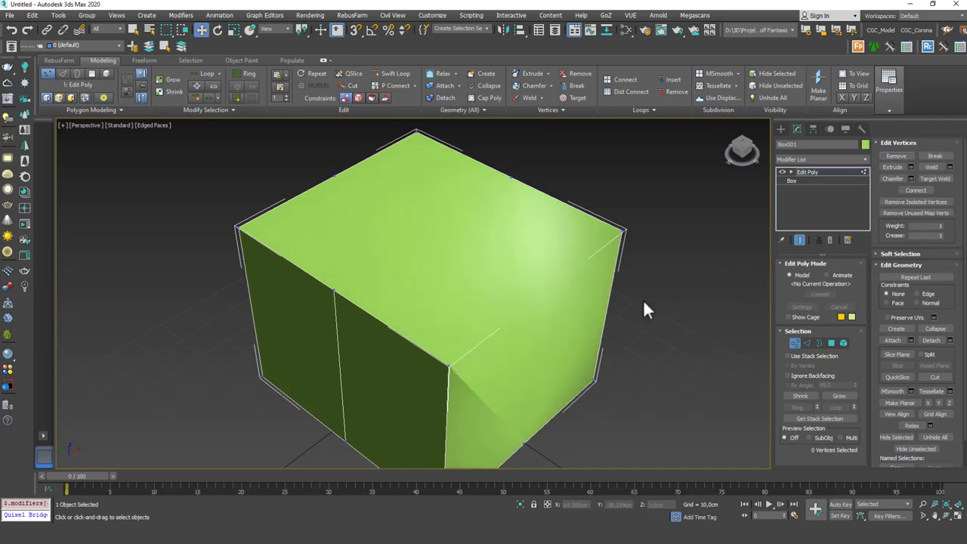
middle_click_drag(548, 330, 514, 301, "alt")
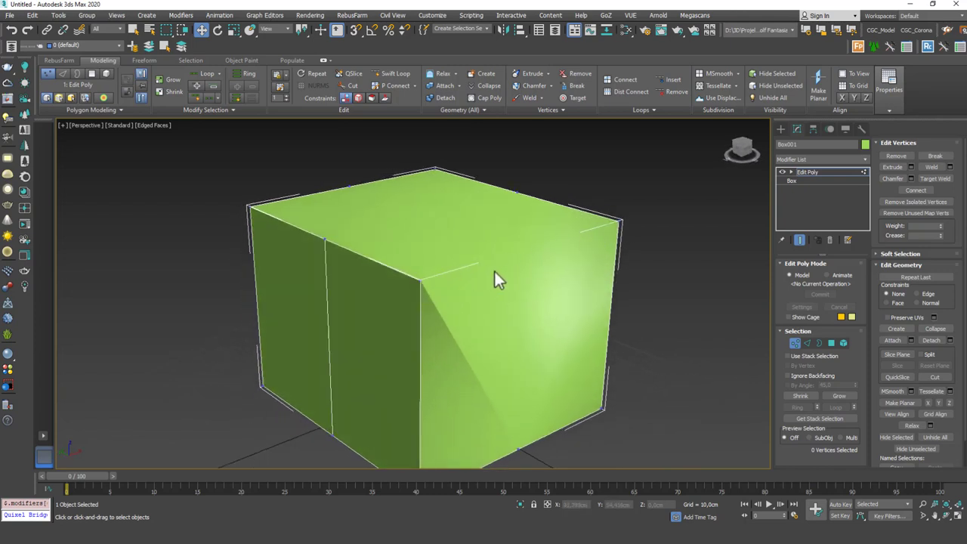
key("ctrl+z")
middle_click_drag(425, 229, 433, 258, "alt")
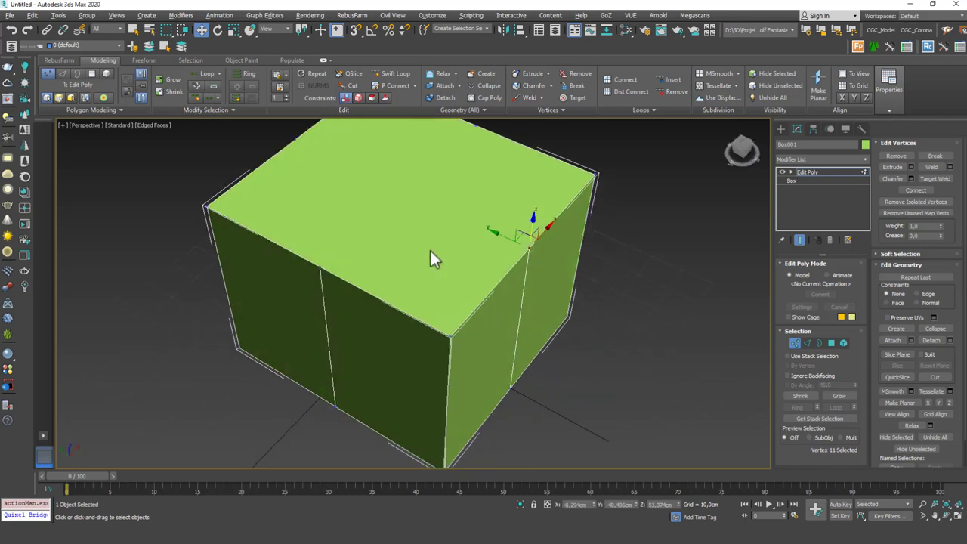
middle_click_drag(418, 211, 427, 281, "alt")
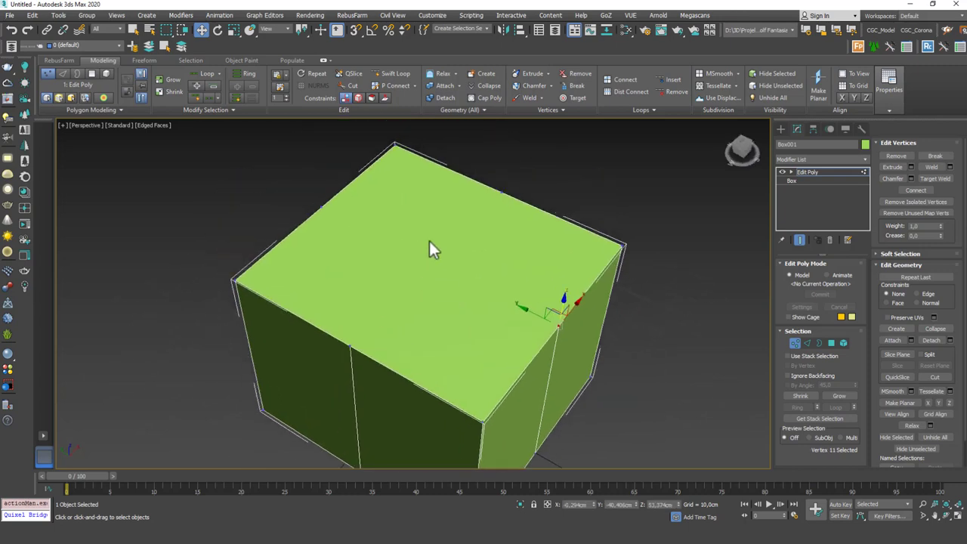
Leave the box's vertex level and create a plane about 108 by 108 cm beside the box
left_click(808, 171)
left_click(781, 129)
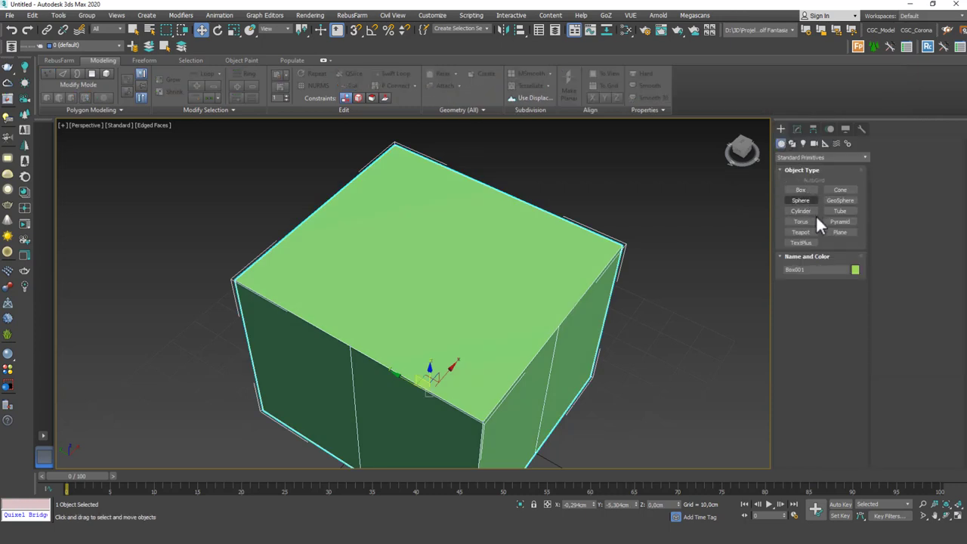
left_click(839, 232)
scroll(659, 280, "down", 5)
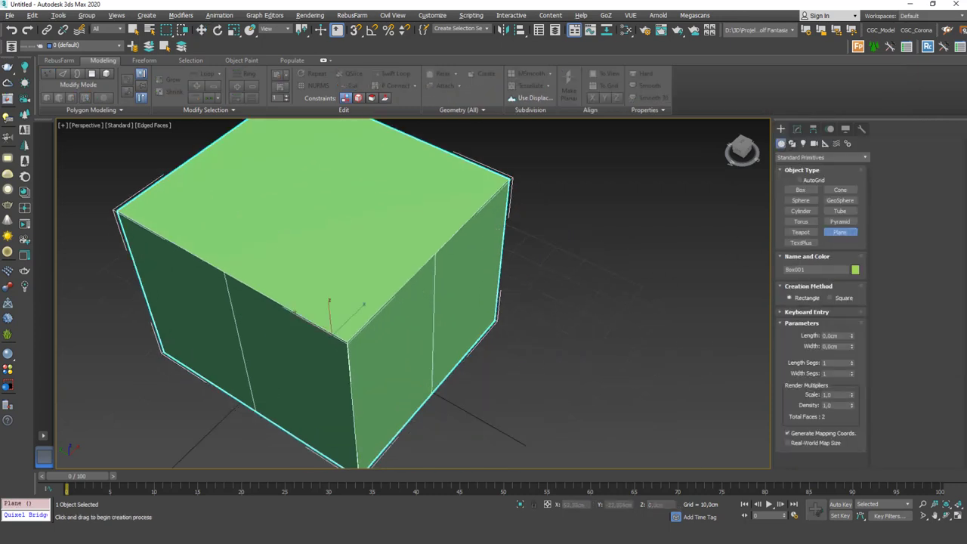
left_click_drag(573, 226, 654, 412)
key("w")
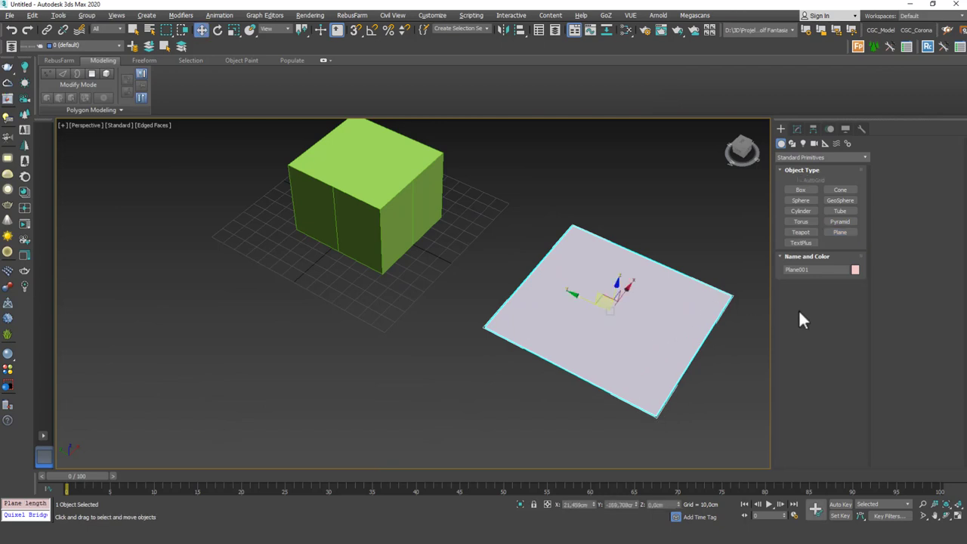
Set the plane's length and width segments to 2 each
left_click(797, 129)
key("F4")
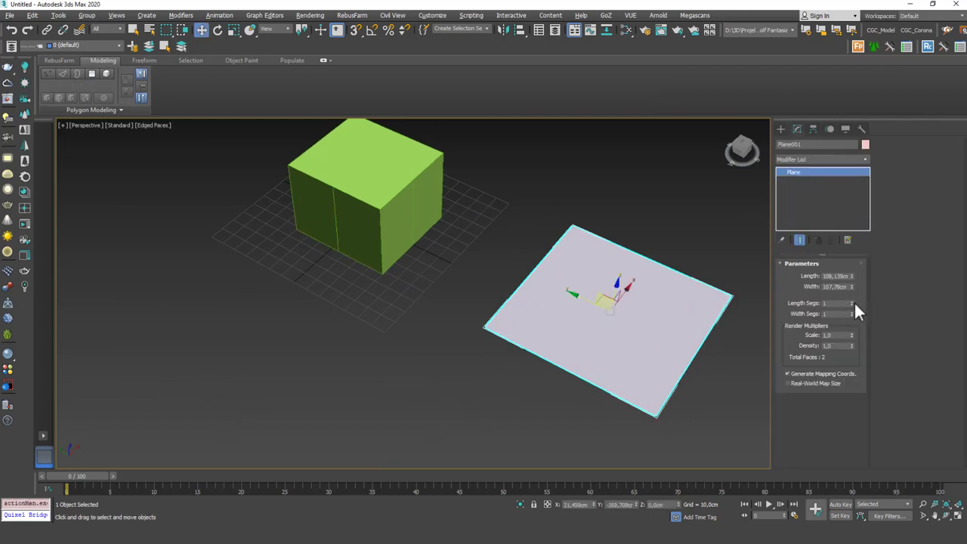
left_click(852, 302)
left_click(851, 312)
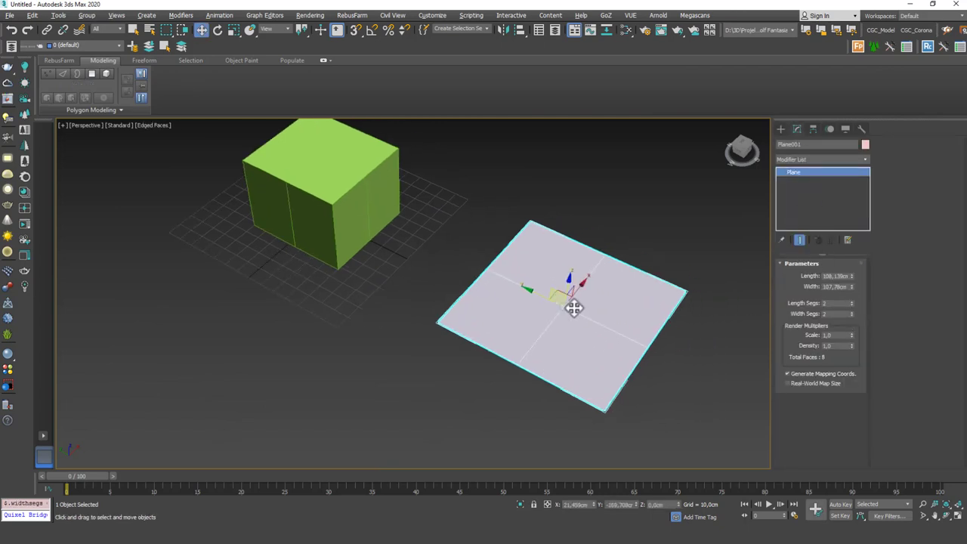
middle_click_drag(575, 305, 540, 266)
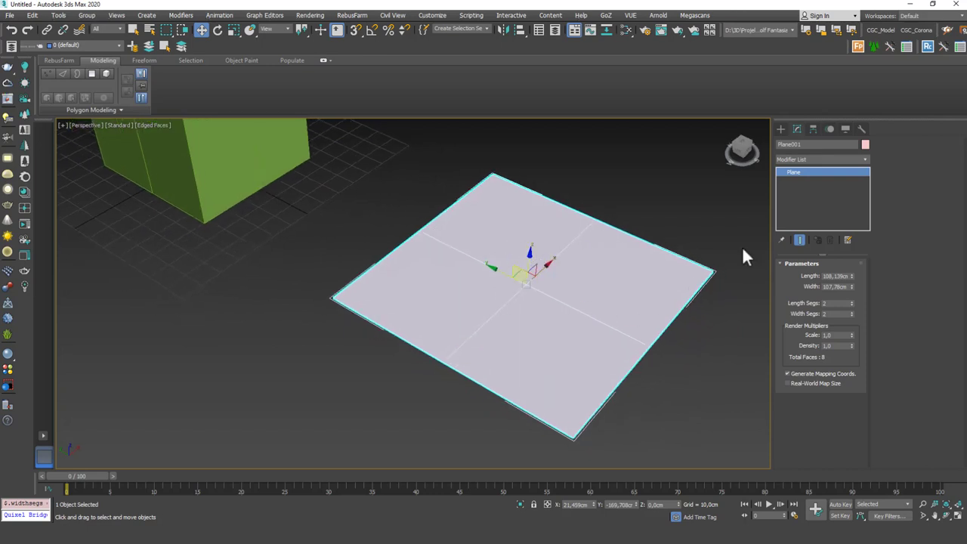
Add an Edit Poly modifier to the plane and remove its central vertex
left_click(821, 161)
left_click(808, 195)
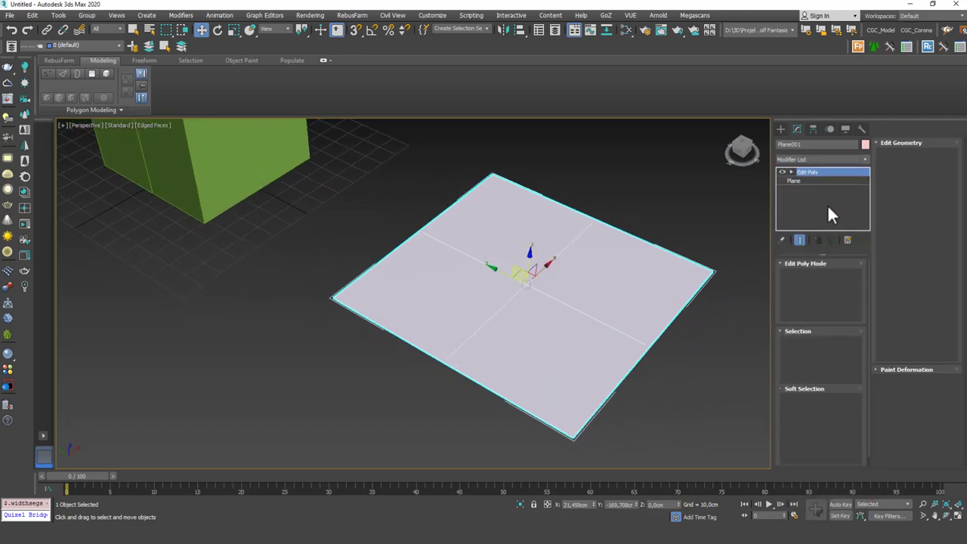
left_click(536, 300)
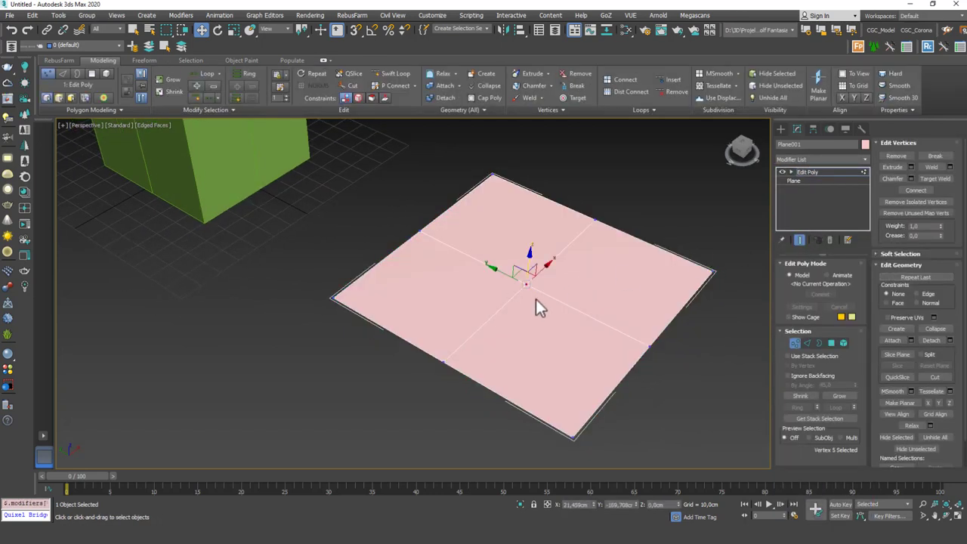
left_click(897, 154)
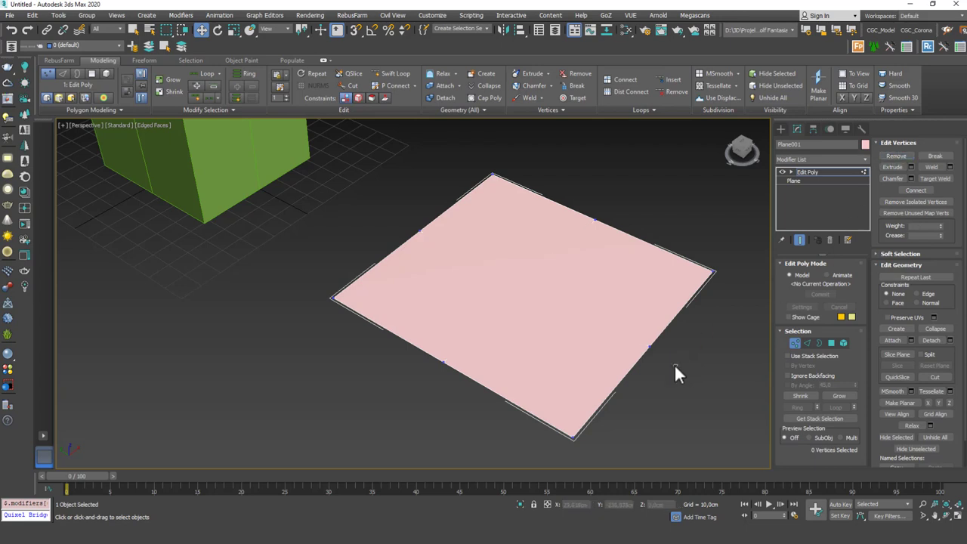
Try to remove a midpoint vertex on the plane's border, and undo back to before the central vertex removal
left_click(649, 346)
key("BackSpace")
key("ctrl+z")
key("ctrl+z")
key("ctrl+z")
Remove the plane's central vertex again and select the midpoint vertex on its front border
left_click(566, 318)
left_click(527, 284)
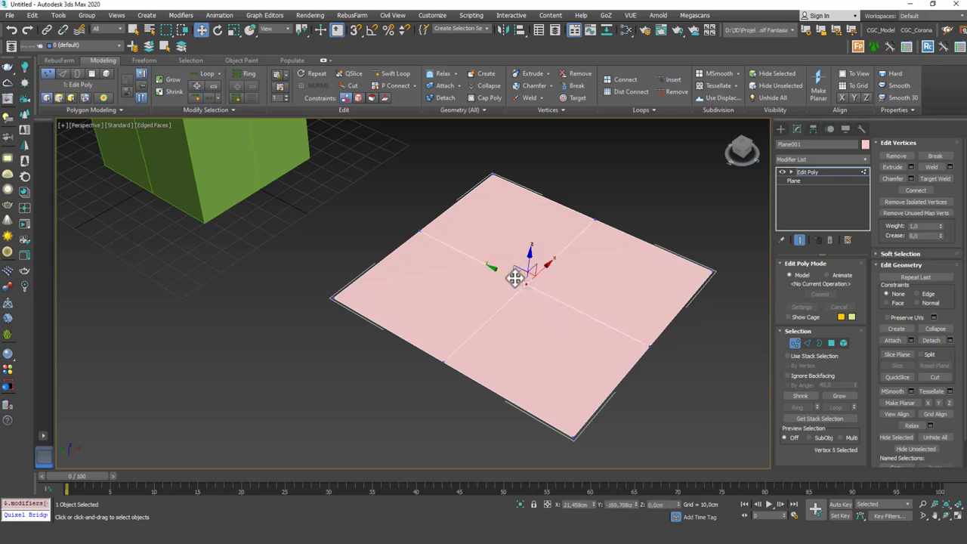
key("BackSpace")
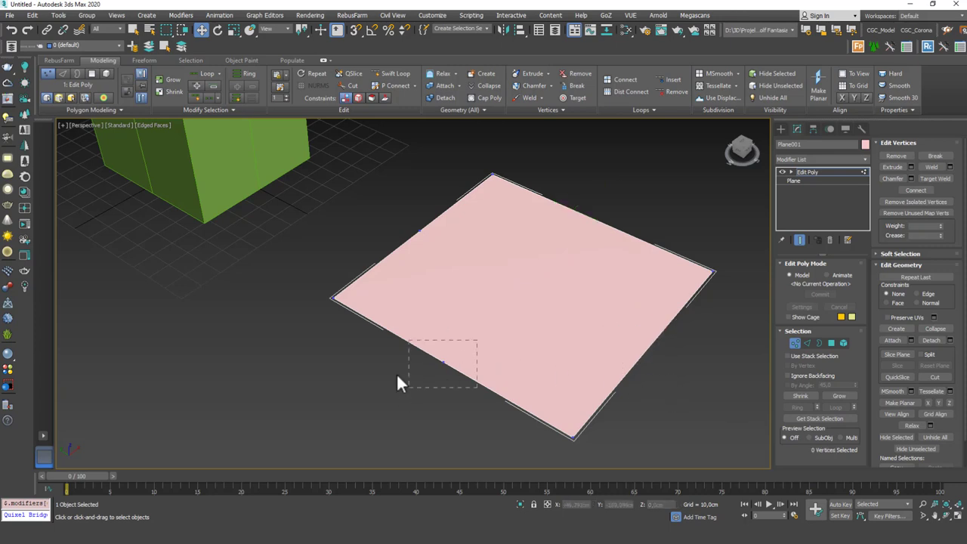
left_click_drag(398, 376, 401, 372)
Exit the plane's vertex level and delete the plane
left_click(808, 173)
key("Delete")
middle_click_drag(533, 265, 568, 276)
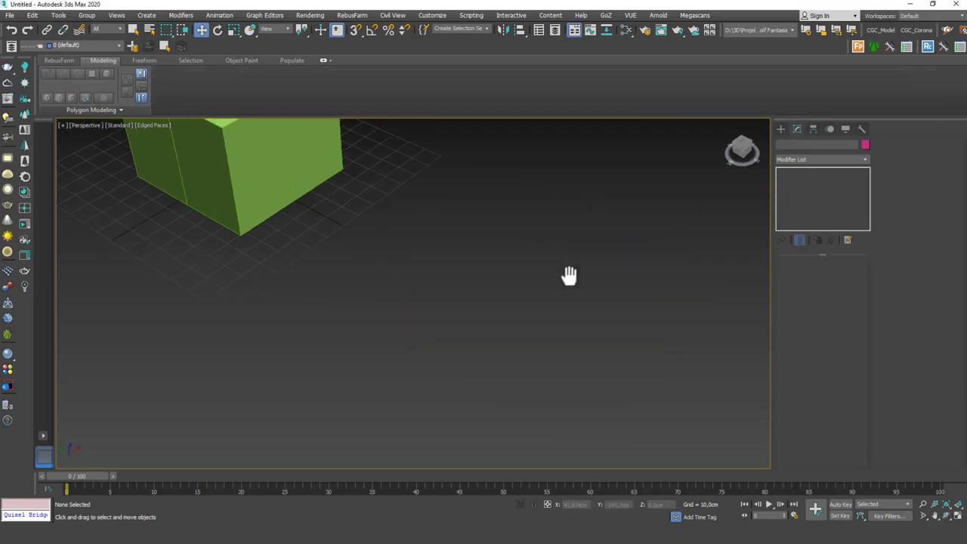
Undo the plane work and the box's central vertex removal, and return to the box's vertex level
middle_click_drag(318, 128, 531, 270)
left_click(531, 273)
scroll(484, 287, "up", 3)
middle_click_drag(485, 291, 477, 270, "alt")
key("ctrl+d")
left_click(474, 205)
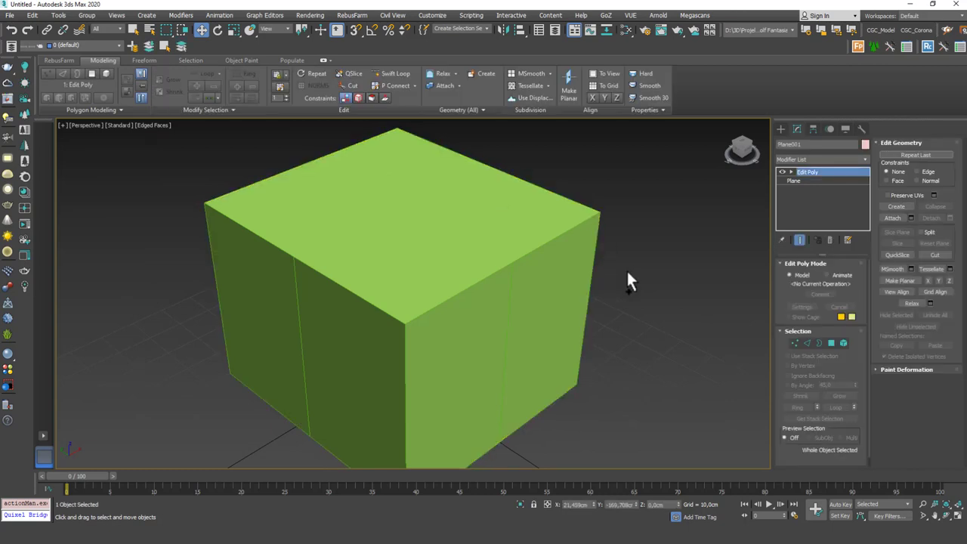
middle_click_drag(627, 274, 601, 260)
scroll(586, 271, "down", 5)
middle_click_drag(544, 280, 594, 287, "alt")
left_click(589, 277)
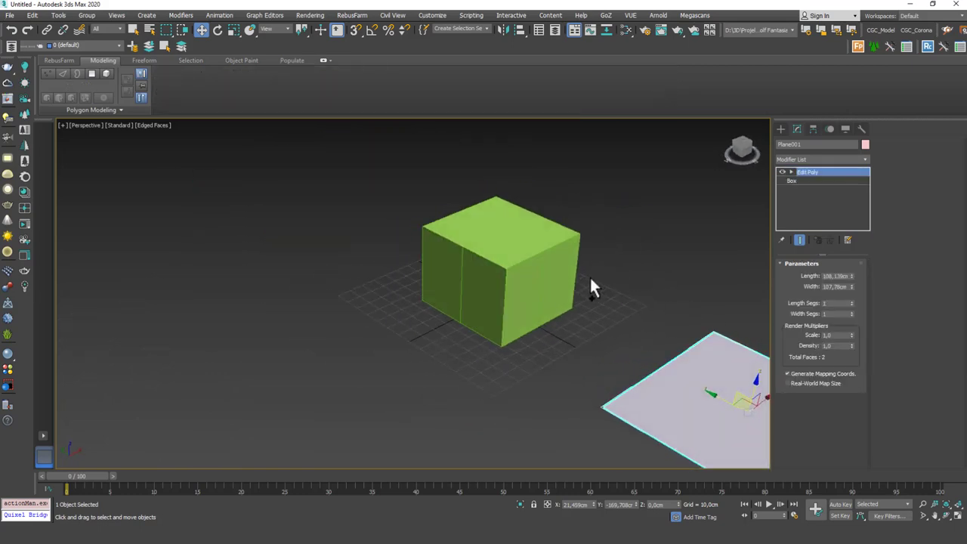
scroll(574, 271, "up", 8)
key("1")
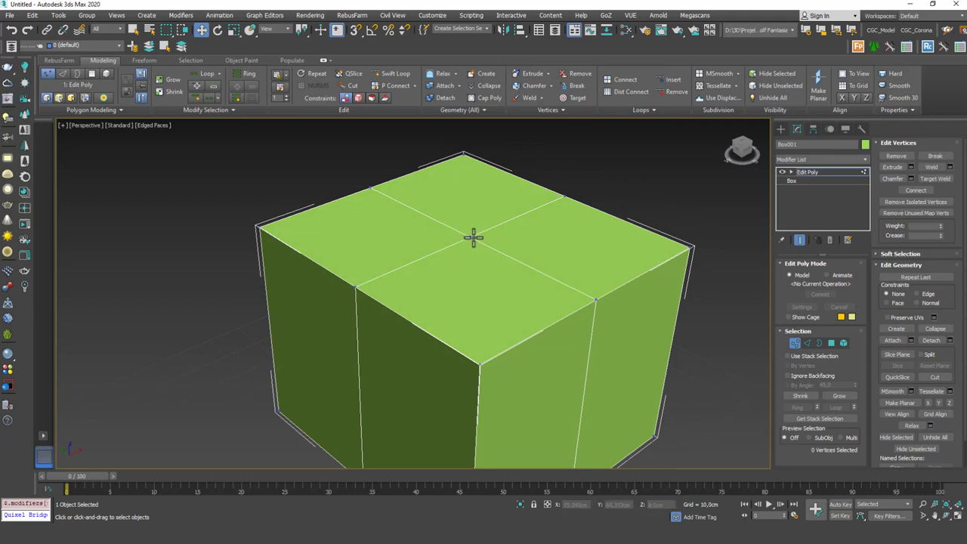
Compare deleting the central vertex of the box's top face with removing it, undoing each attempt
left_click(470, 237)
key("Delete")
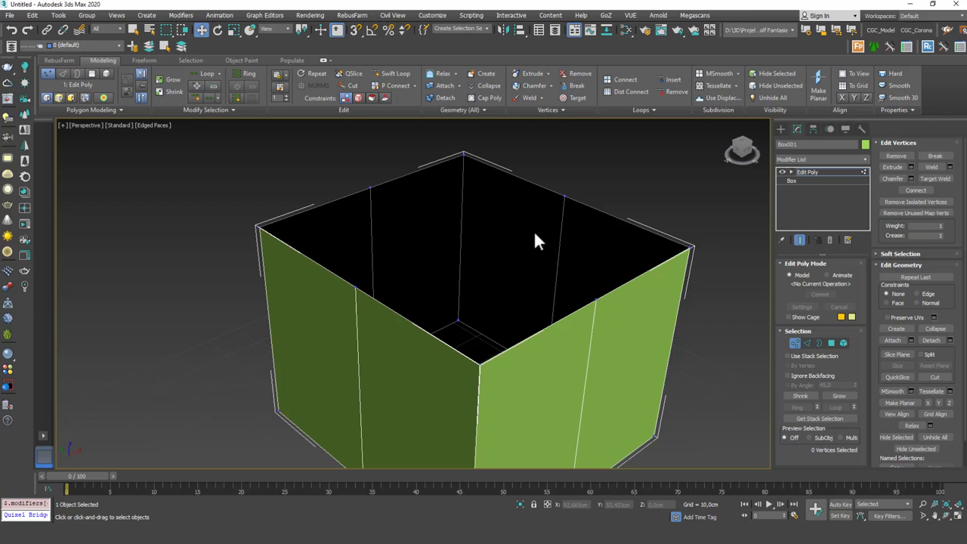
key("ctrl+z")
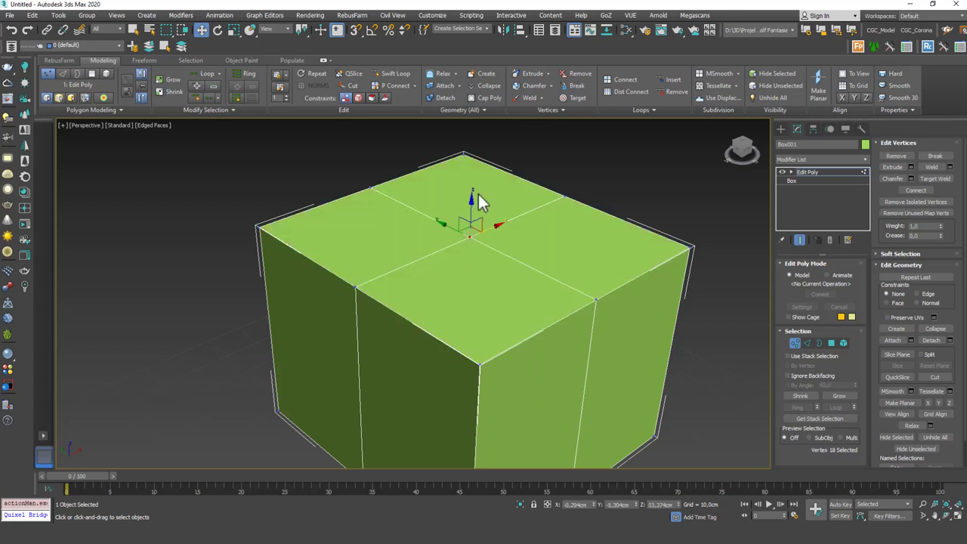
key("BackSpace")
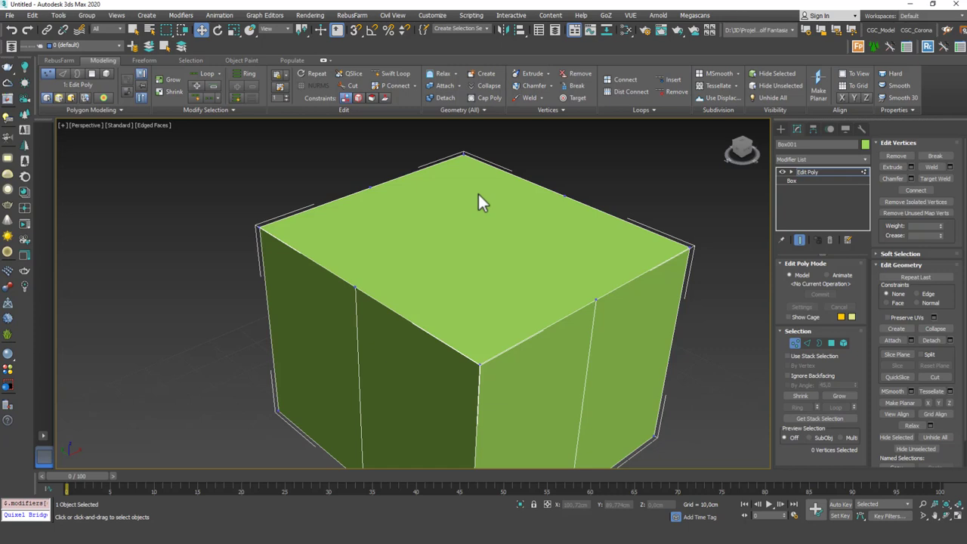
key("ctrl+z")
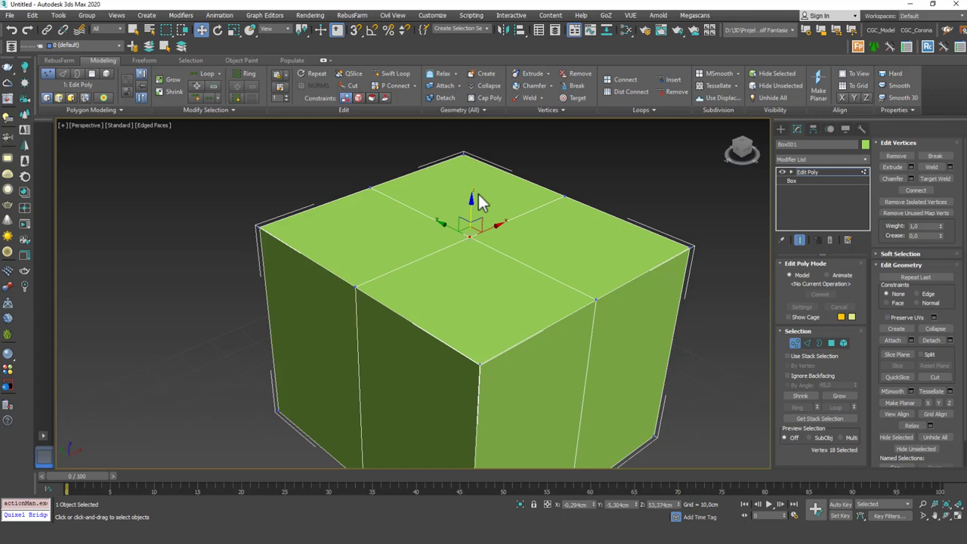
Redo the removal of the top face's central vertex, then exit the vertex level and delete the box
key("ctrl+y")
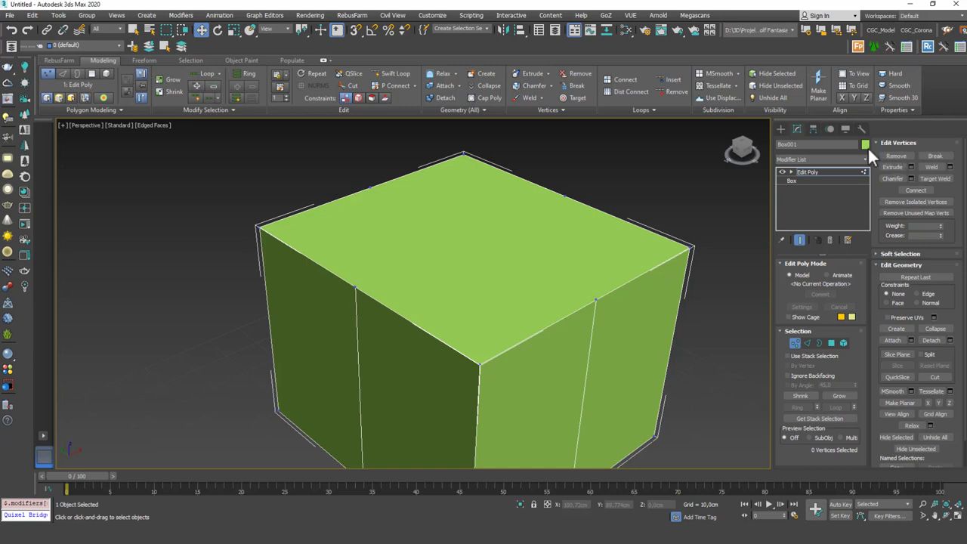
left_click(565, 195)
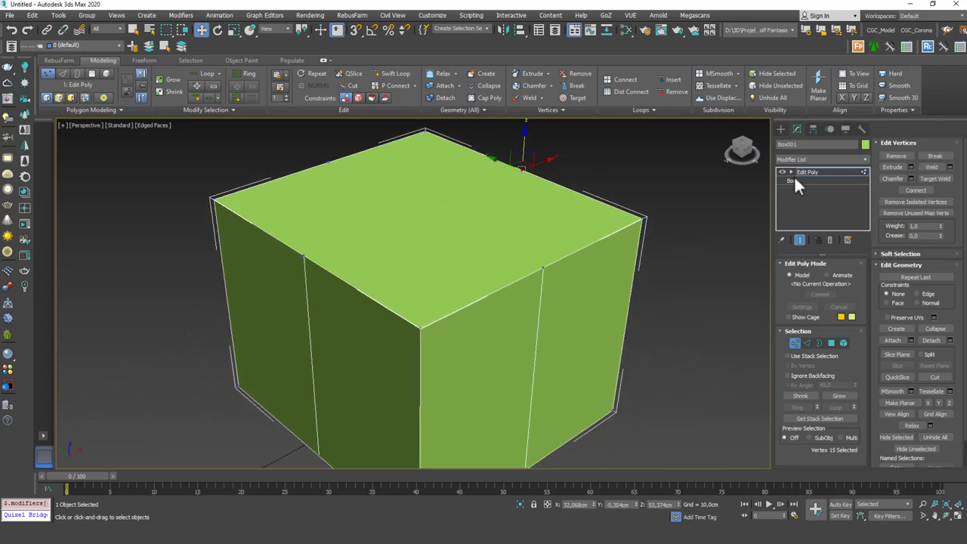
left_click(794, 175)
key("Delete")
Draw a plane about 76 cm long and 69 cm wide on the grid
left_click(783, 130)
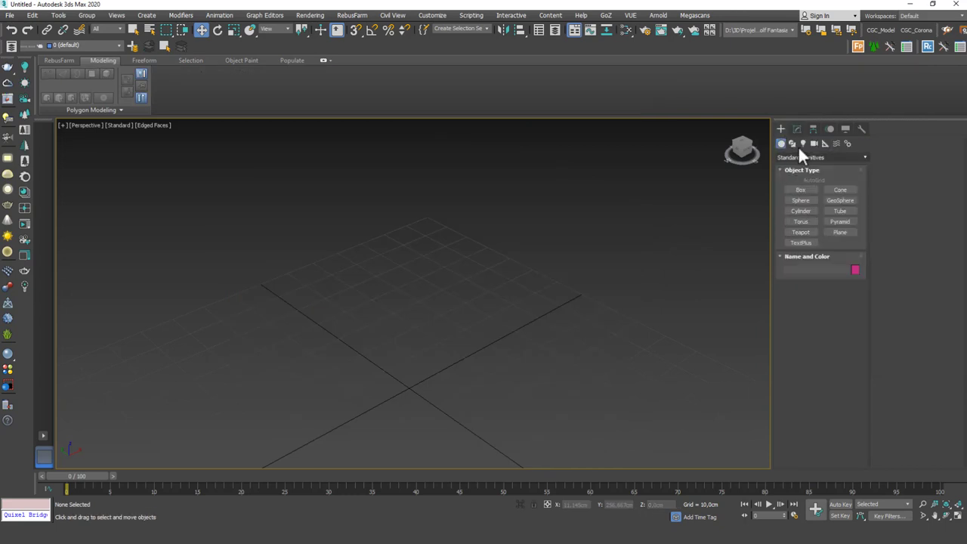
left_click(841, 233)
middle_click_drag(462, 266, 471, 238, "alt")
left_click_drag(402, 203, 500, 359)
key("w")
Clone the plane as a copy offset sideways and raised above the original
middle_click_drag(385, 291, 423, 279, "alt")
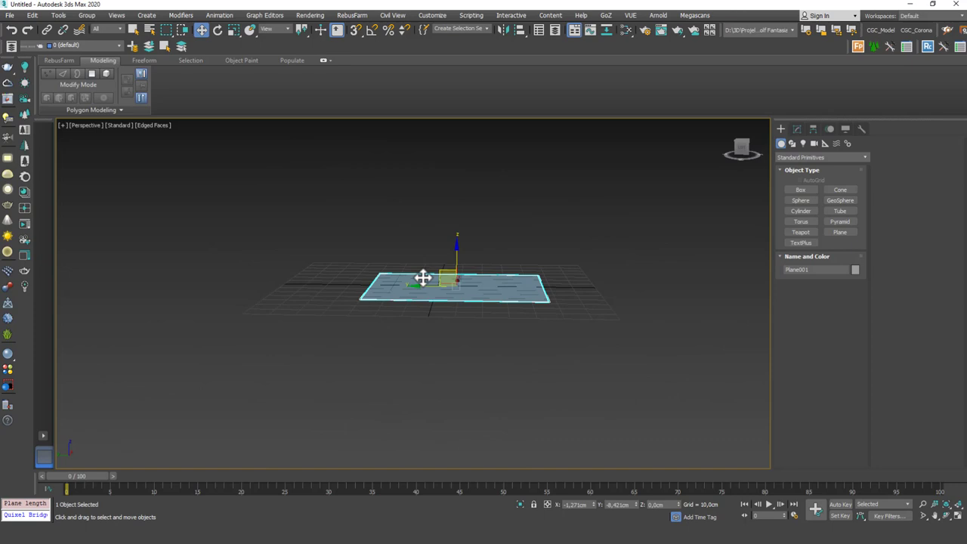
left_click_drag(442, 264, 247, 220, "shift")
left_click(495, 309)
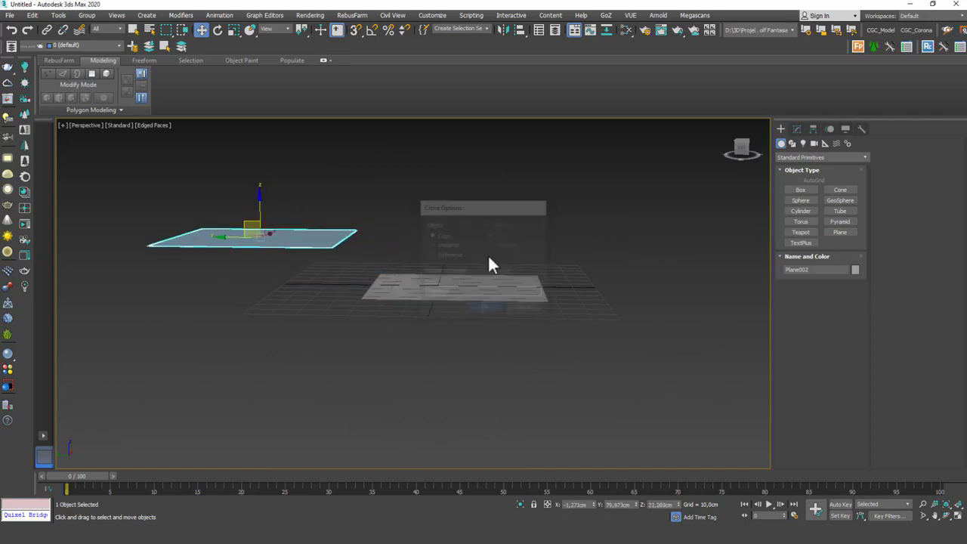
Hide the grid and apply an Edit Poly modifier to the original, lower plane
left_click(489, 287)
middle_click_drag(489, 287, 517, 276, "alt")
key("g")
middle_click_drag(444, 279, 473, 285)
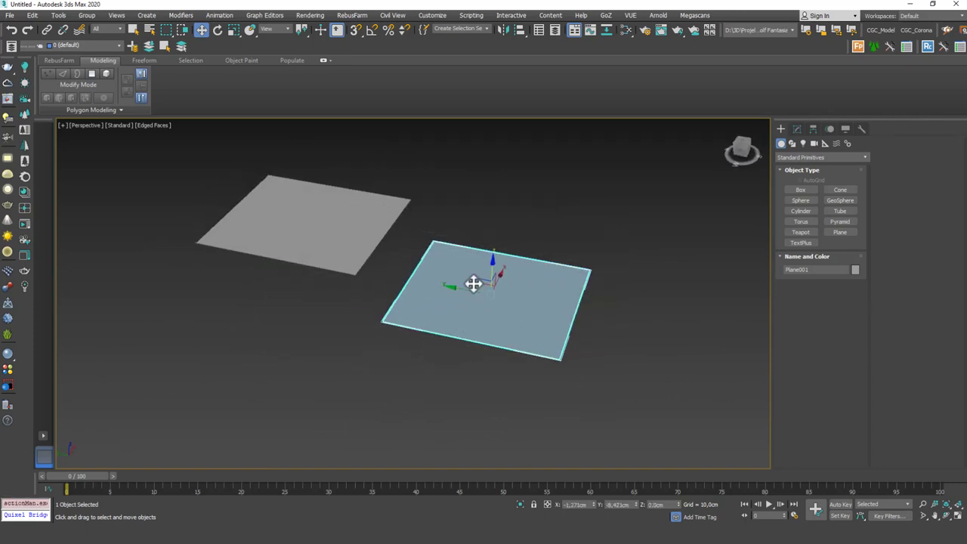
scroll(473, 285, "up", 3)
left_click(797, 130)
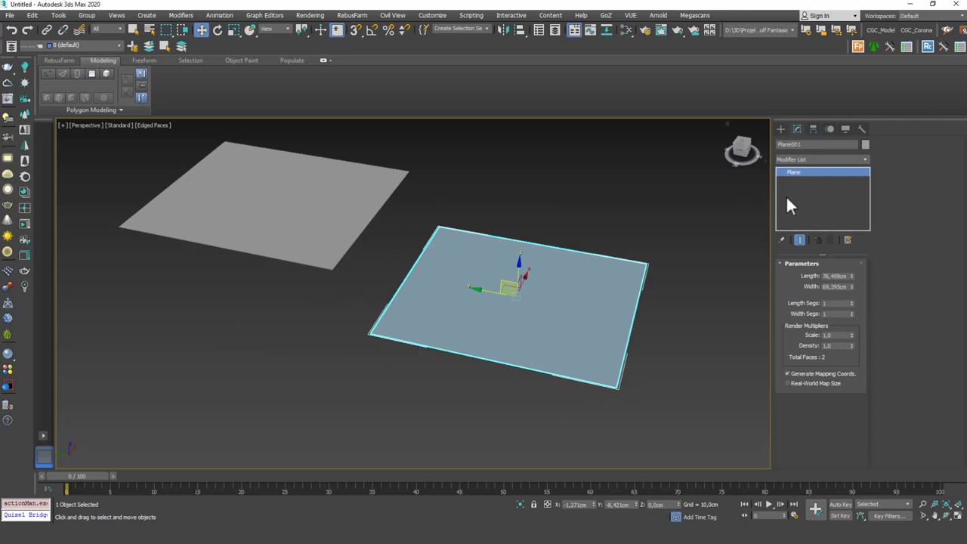
left_click(818, 160)
scroll(816, 182, "down", 5)
left_click(815, 193)
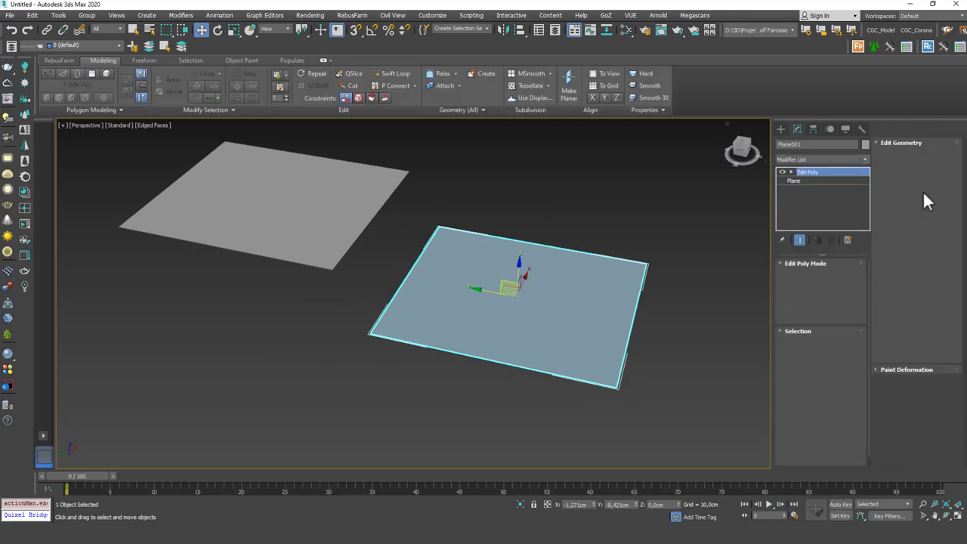
Attach the raised copy to the lower plane and enter the vertex level
left_click(899, 217)
left_click(294, 190)
key("1")
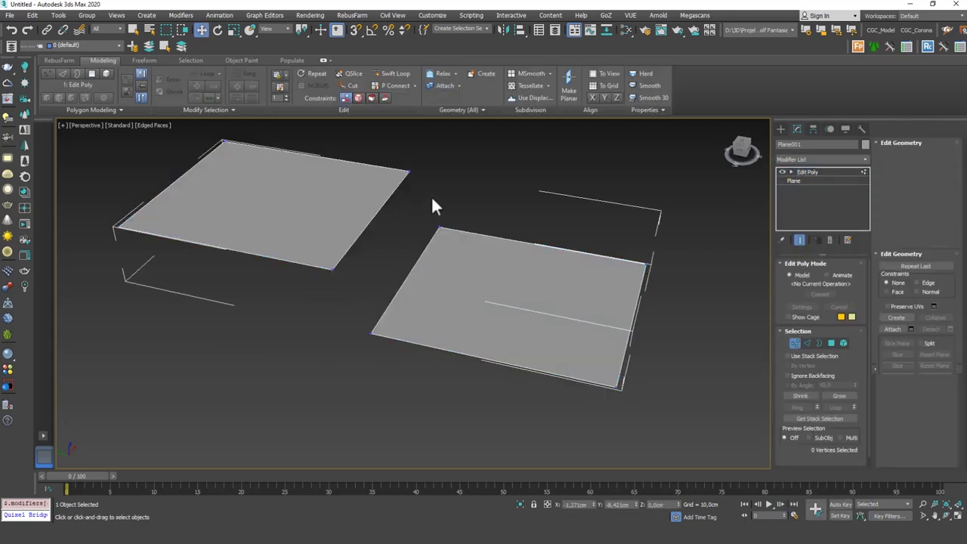
Target weld the raised plane's two adjacent corner vertices onto the matching corners of the lower plane
key("ctrl+w")
left_click(409, 172)
left_click(438, 227)
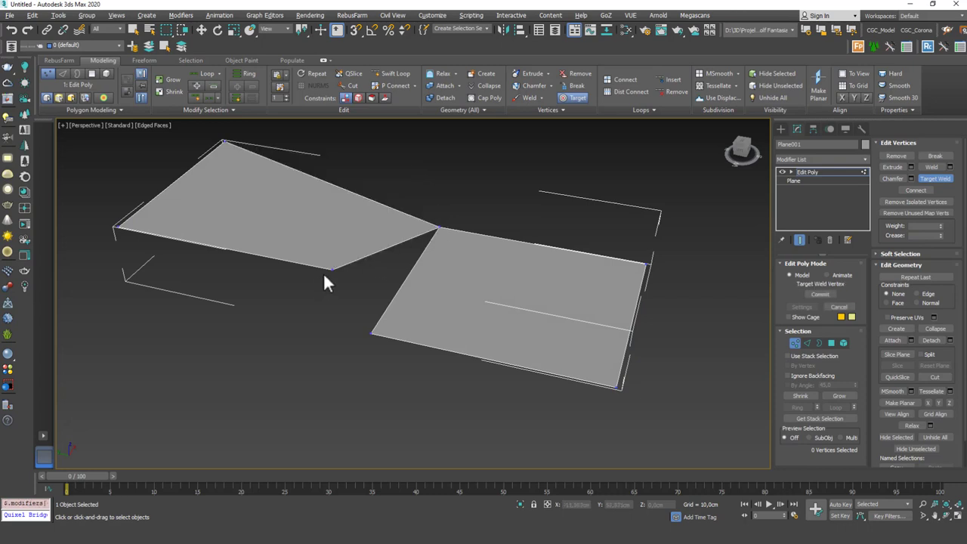
left_click(332, 267)
left_click(371, 334)
mouse_move(384, 259)
middle_mouse_down("alt")
mouse_move(438, 216)
mouse_move(378, 233)
mouse_move(404, 244)
mouse_move(356, 254)
mouse_move(374, 272)
middle_mouse_up("alt")
key("w")
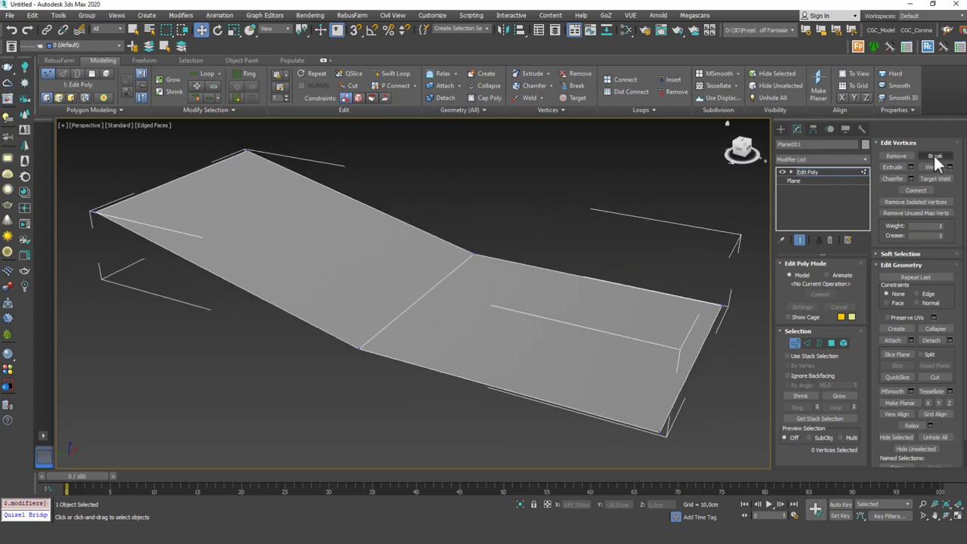
Break the front vertex shared by the two planes and try raising one of the separated vertices
left_click(359, 348)
scroll(368, 340, "up", 5)
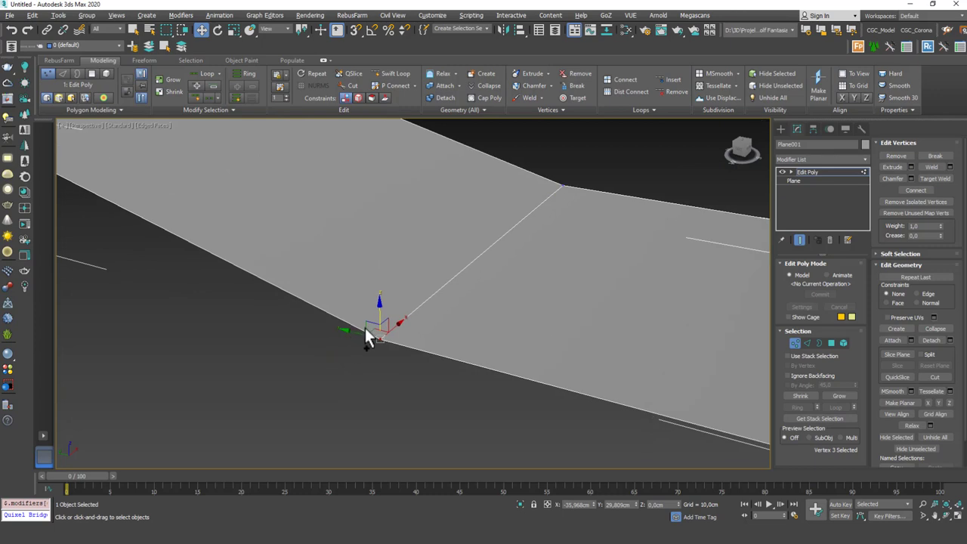
left_click(932, 157)
left_click(496, 317)
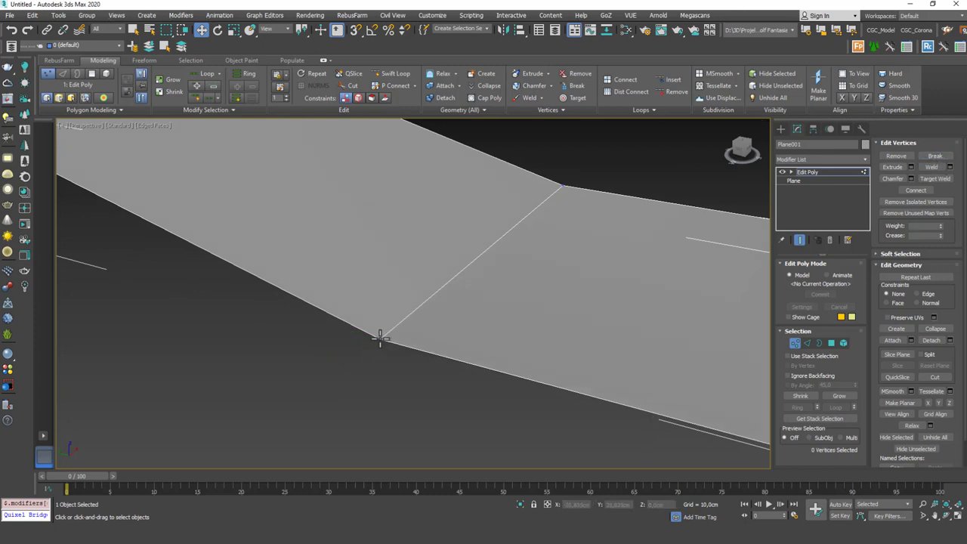
left_click(380, 339)
left_click_drag(380, 309, 380, 289)
middle_click_drag(384, 374, 339, 315, "alt")
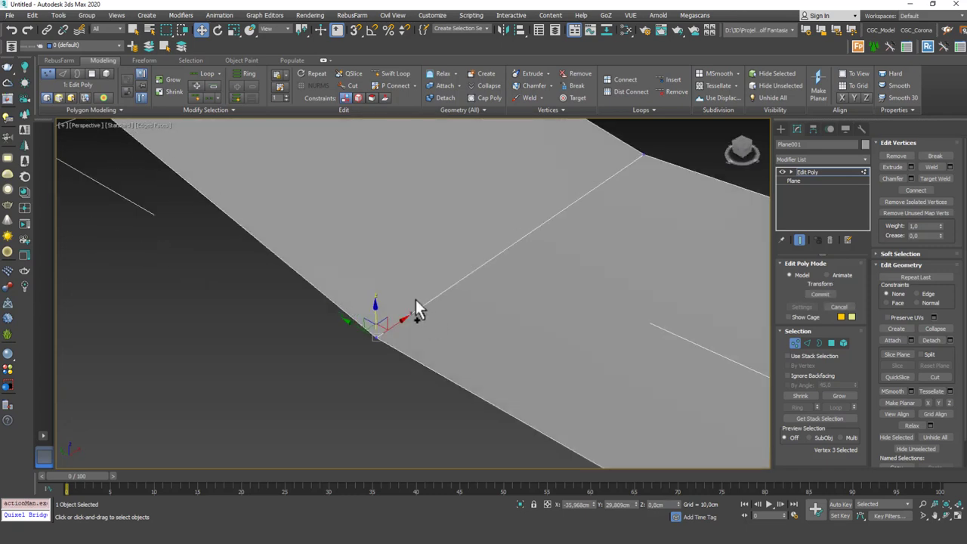
middle_click_drag(416, 299, 432, 286, "alt")
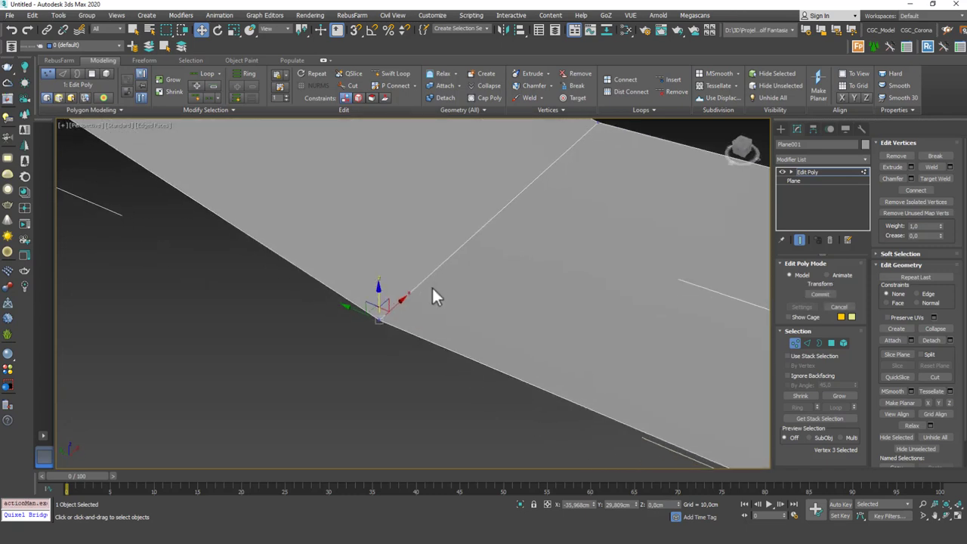
Undo the vertex move and the break at the planes' front joint
left_click(345, 434)
key("ctrl+z")
key("ctrl+z")
key("ctrl+z")
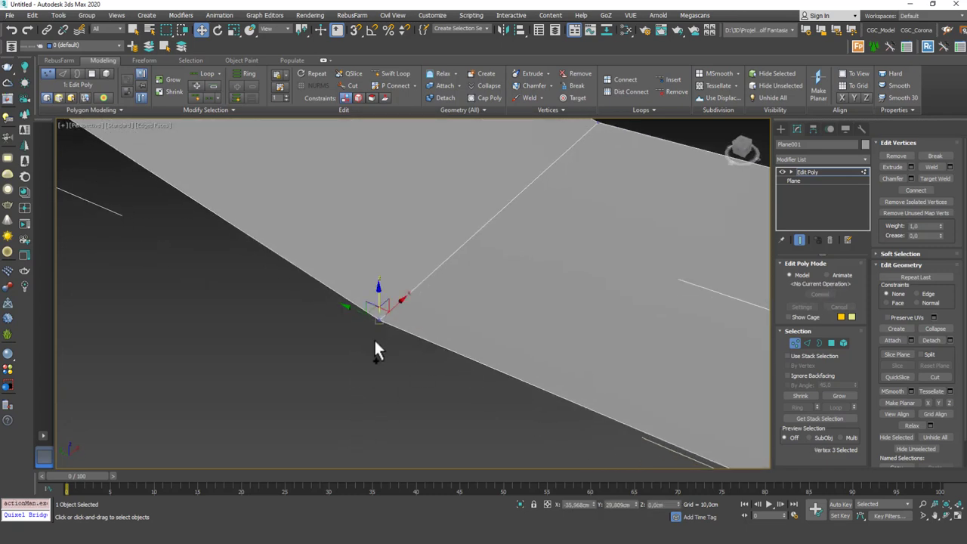
Try moving the welded front vertex away from the joint and cancel the move
left_click_drag(380, 320, 344, 349)
left_click(376, 355)
left_click(380, 321)
right_click(344, 350)
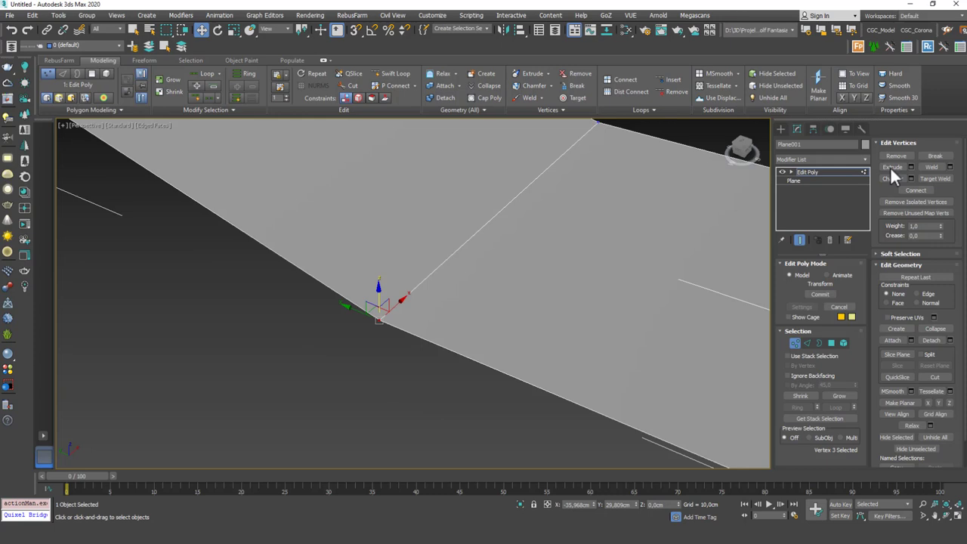
Break the welded front vertex and raise the upper plane's separated corner to a height of about 10.9 cm
left_click(937, 157)
left_click(436, 321)
left_click(380, 320)
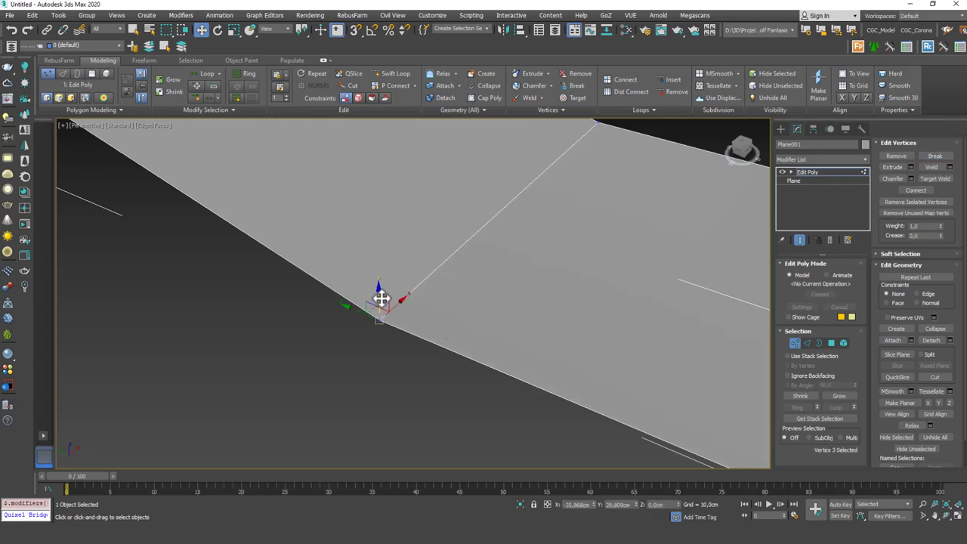
left_click_drag(381, 298, 379, 204)
middle_click_drag(372, 277, 344, 299, "alt")
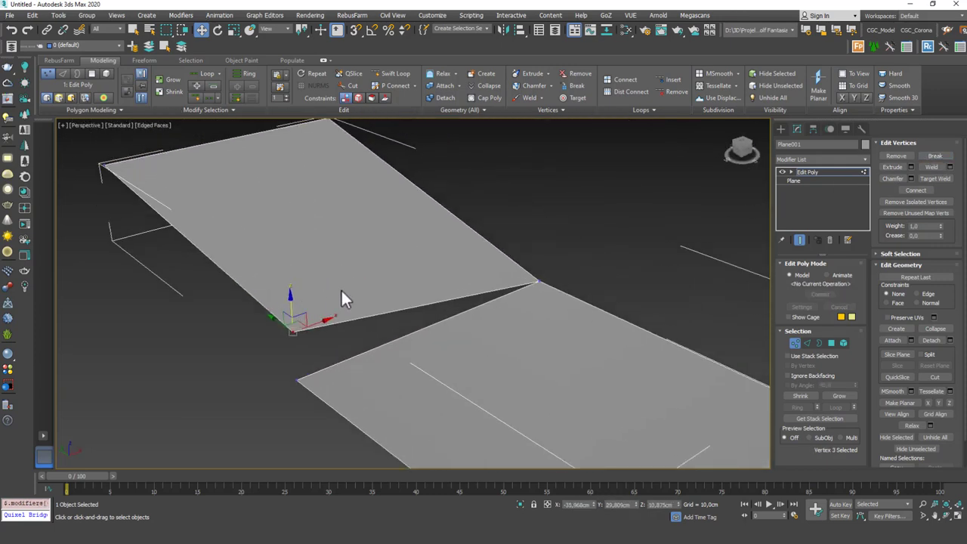
Delete the joined planes and draw a box about 95 cm long, 69 cm wide and 11.5 cm high
left_click(825, 173)
key("Delete")
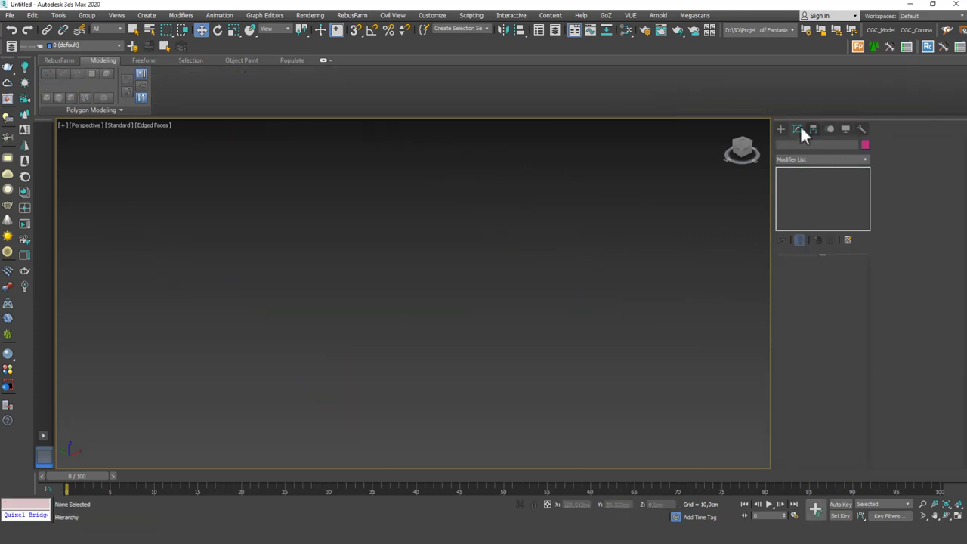
left_click(784, 127)
left_click(801, 189)
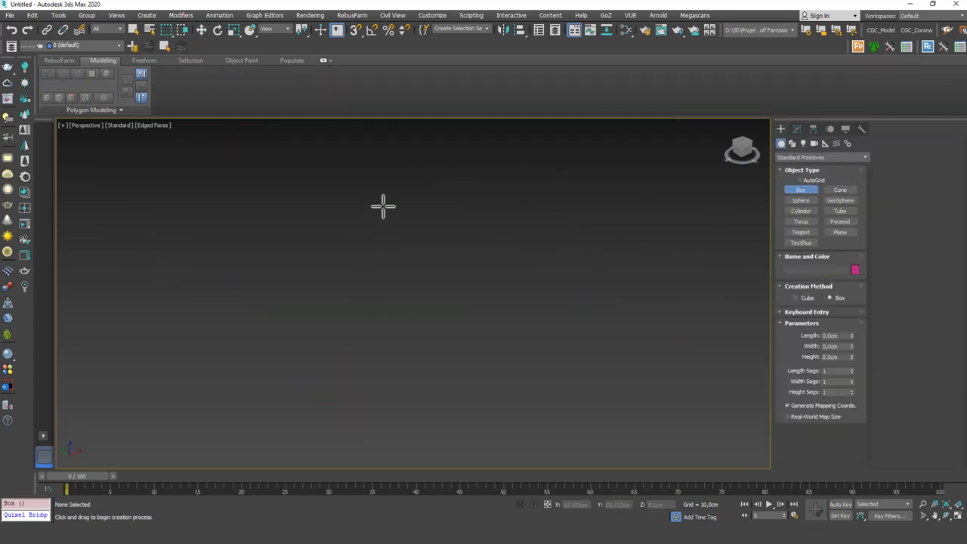
left_click_drag(382, 205, 406, 450)
left_click(385, 414)
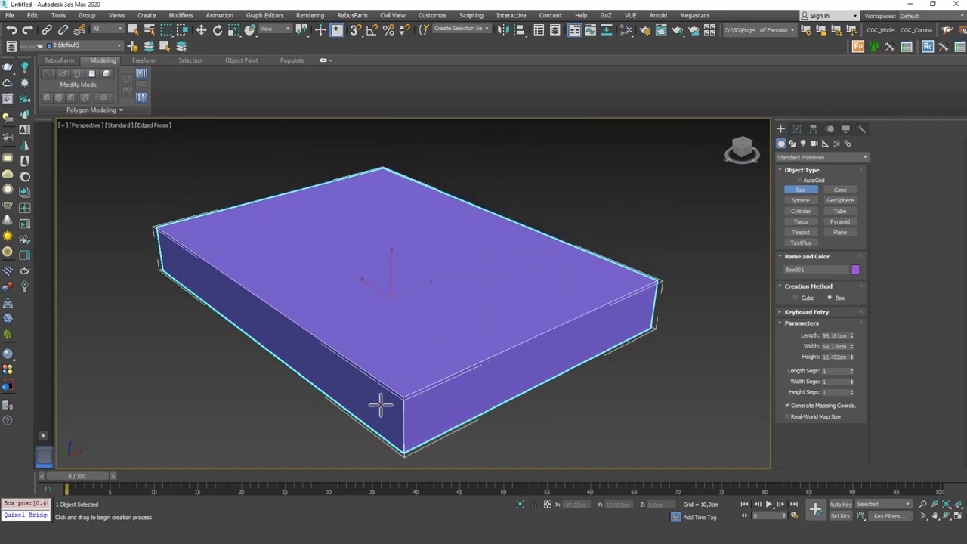
right_click(380, 406)
middle_click_drag(415, 276, 439, 312, "alt")
Set the box's length and width segments to 3 each, keeping 1 height segment
left_click(797, 129)
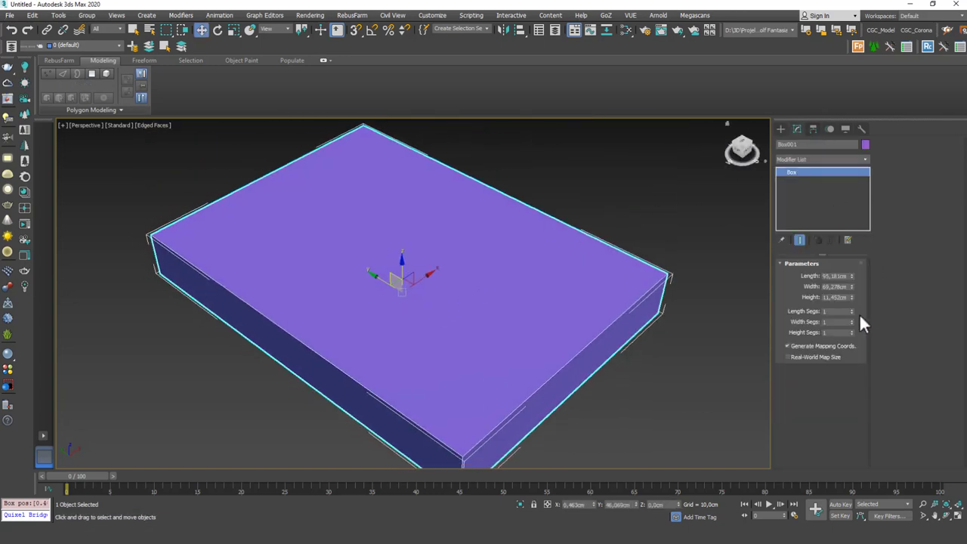
left_click(851, 309)
left_click(852, 320)
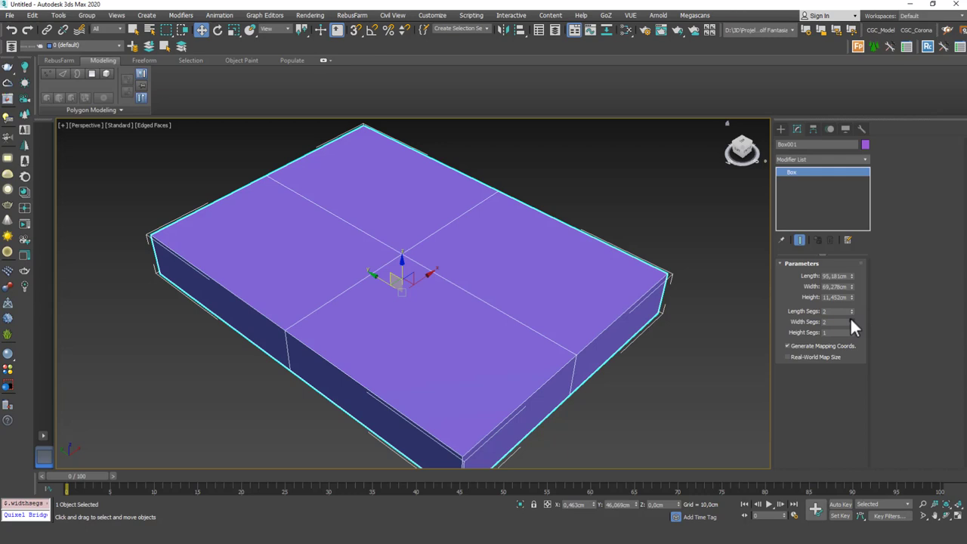
left_click(852, 320)
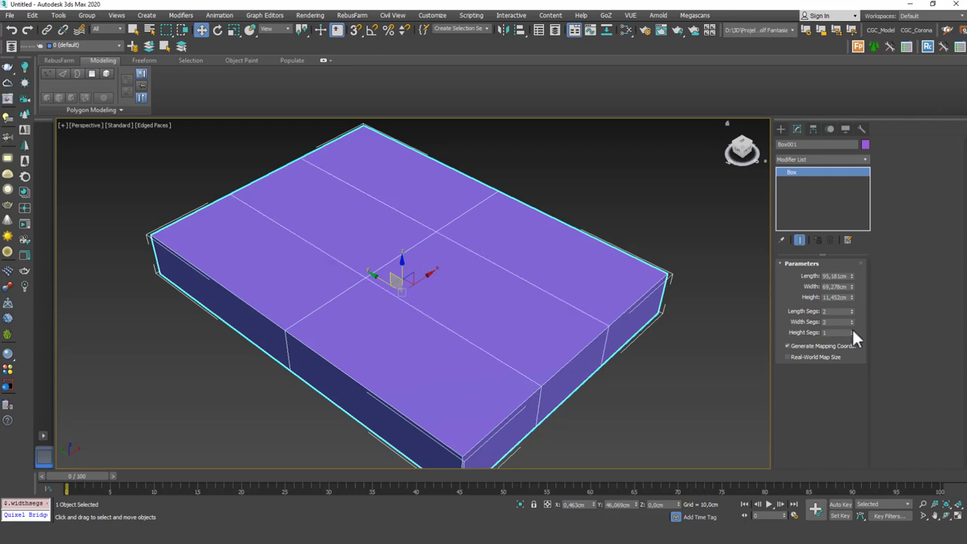
left_click(852, 331)
left_click(852, 310)
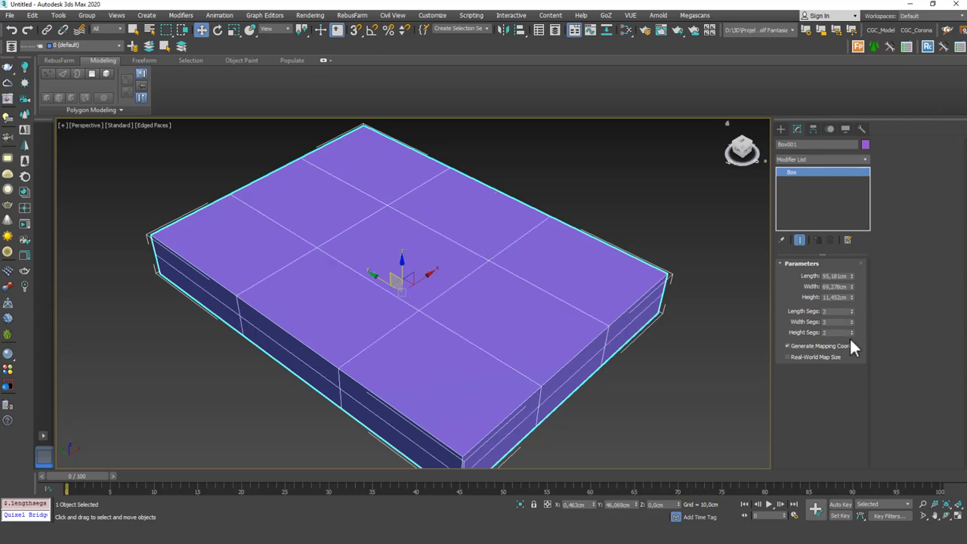
left_click(852, 334)
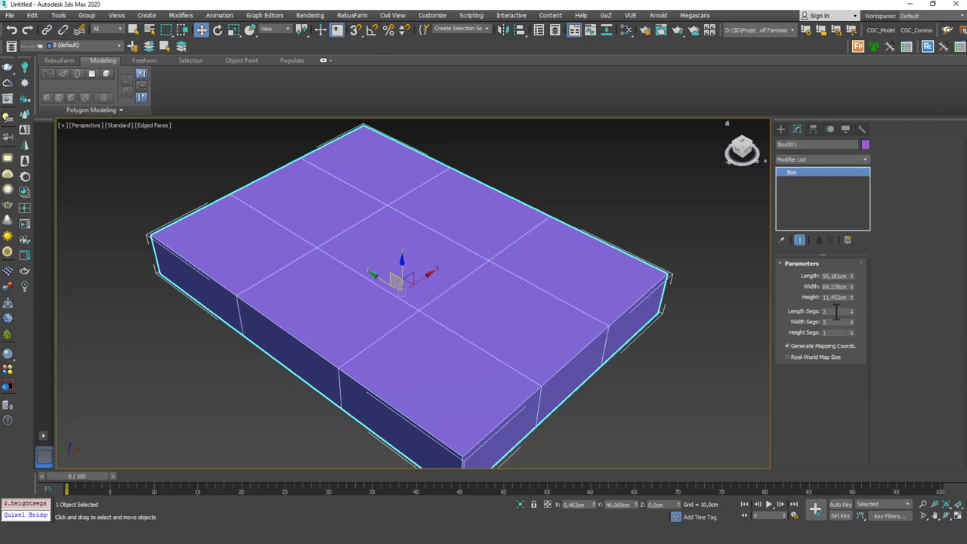
Set the box's length and width to 50 cm and its height to 10 cm
double_click(833, 276)
type("50")
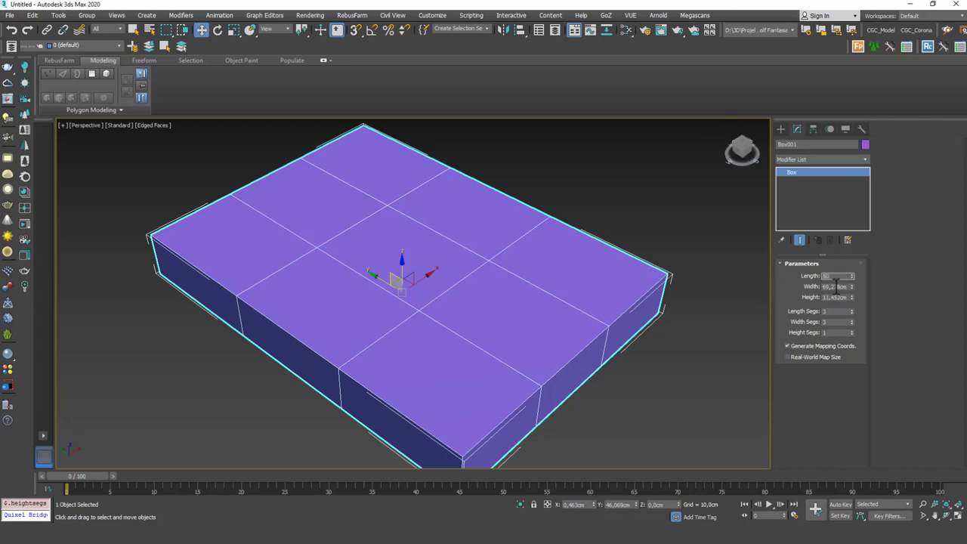
key("Tab")
type("50")
key("Tab")
type("10")
key("Return")
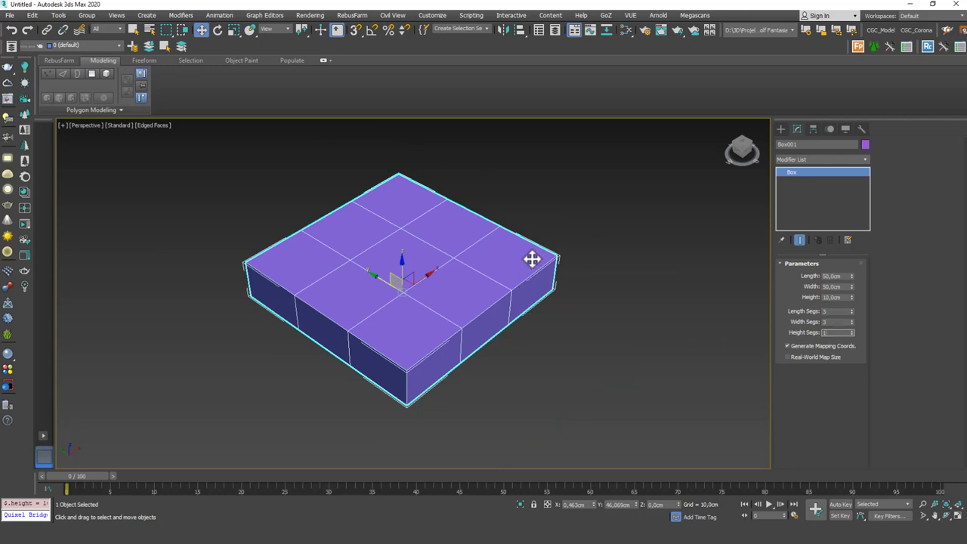
Apply an Edit Poly modifier to the segmented box
middle_click_drag(532, 257, 537, 291, "alt")
scroll(537, 291, "up", 5)
middle_click_drag(474, 250, 506, 279)
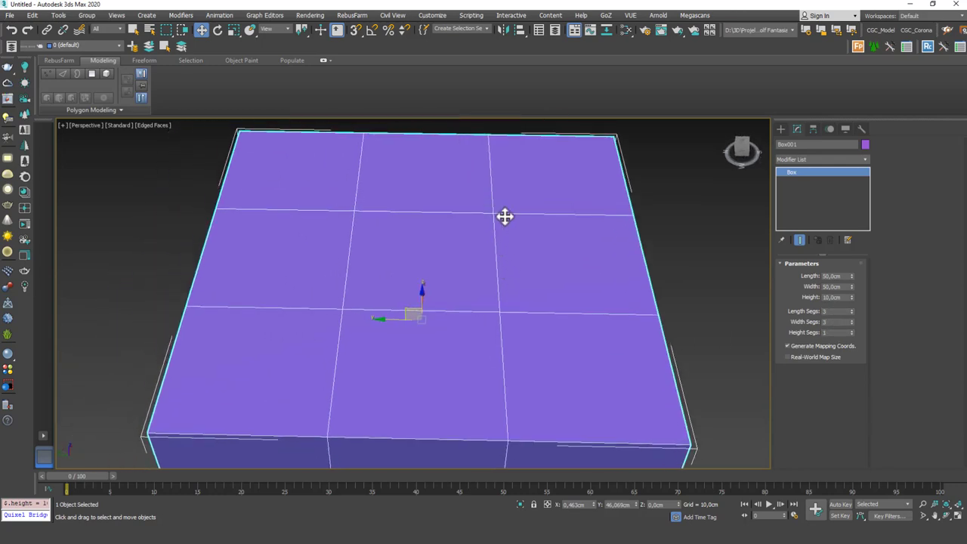
left_click(839, 160)
scroll(813, 195, "down", 3)
left_click(806, 194)
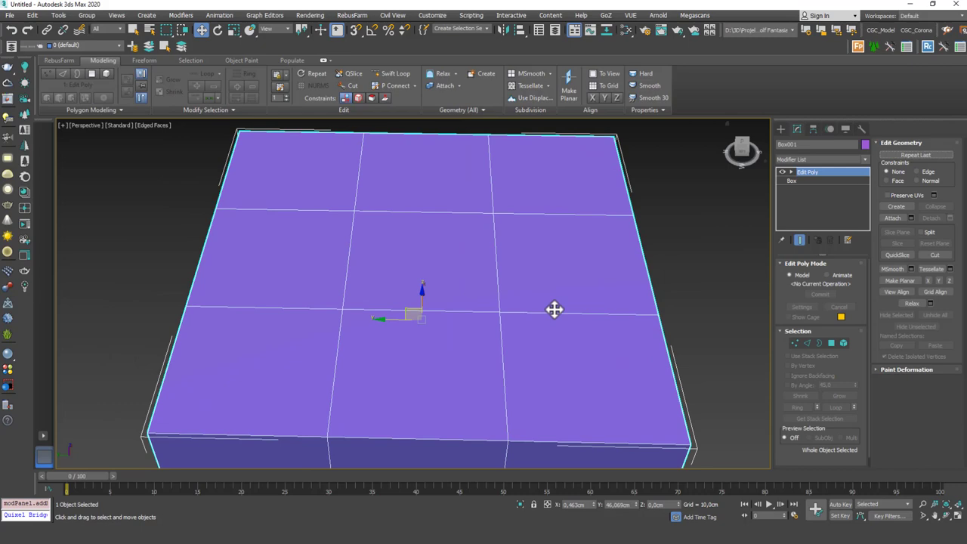
Select a rear inner vertex on the box's top face and try moving it vertically, undoing the move
left_click(496, 216)
middle_click_drag(492, 219, 473, 207, "alt")
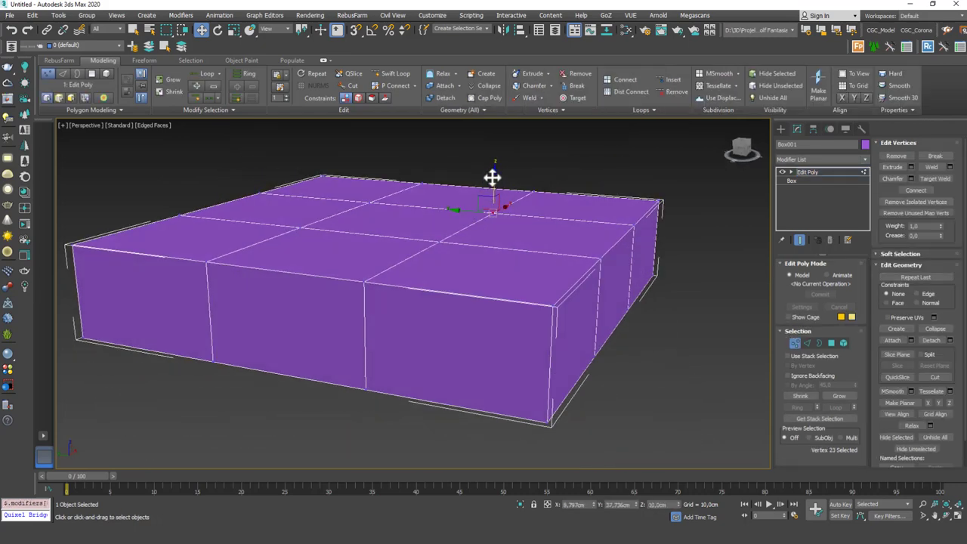
left_click_drag(492, 177, 496, 177)
key("ctrl+z")
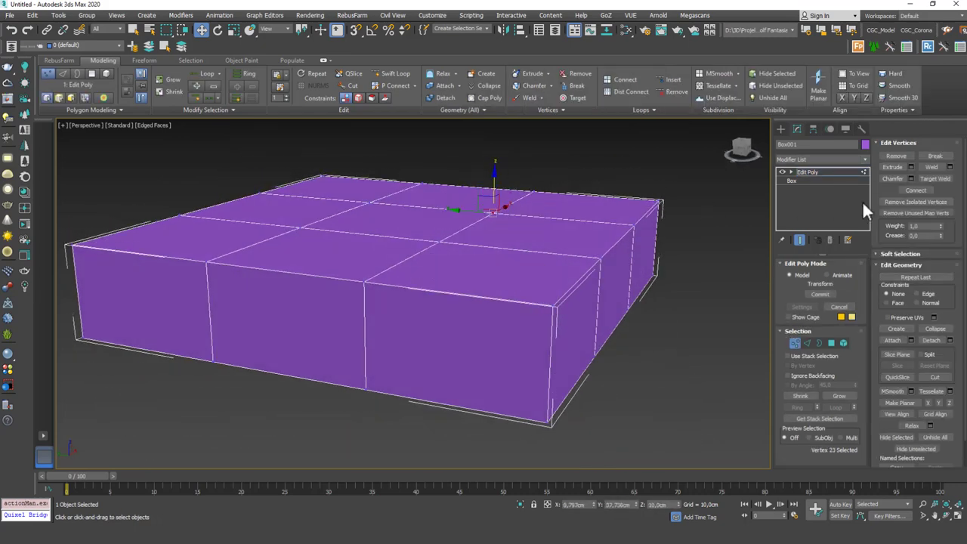
Extrude the selected vertex on the box's top face to a height of 7.627 cm with a width of 3.99 cm
left_click(912, 167)
middle_click_drag(566, 190, 529, 325, "alt")
scroll(501, 273, "up", 2)
middle_click_drag(501, 272, 569, 205, "alt")
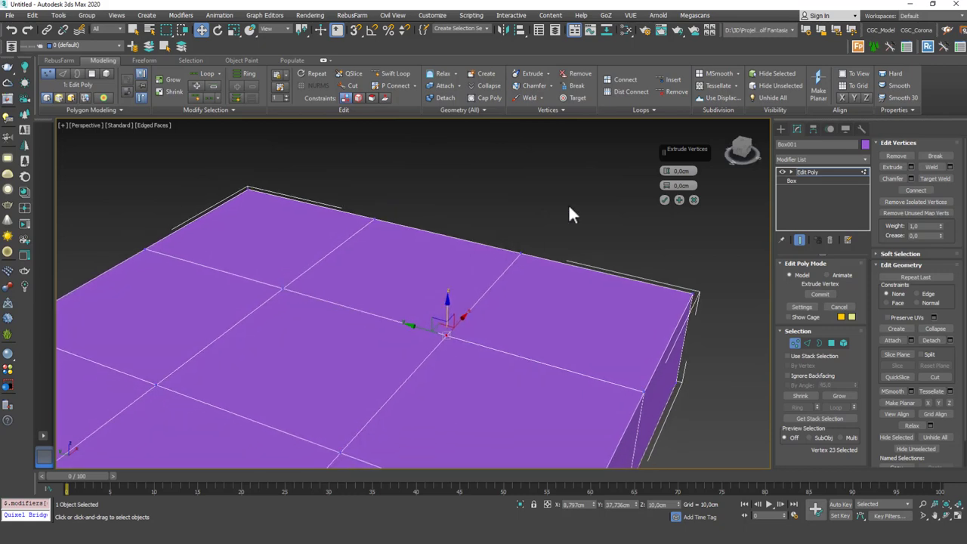
left_click_drag(667, 173, 666, 175)
middle_click_drag(626, 210, 431, 203, "alt")
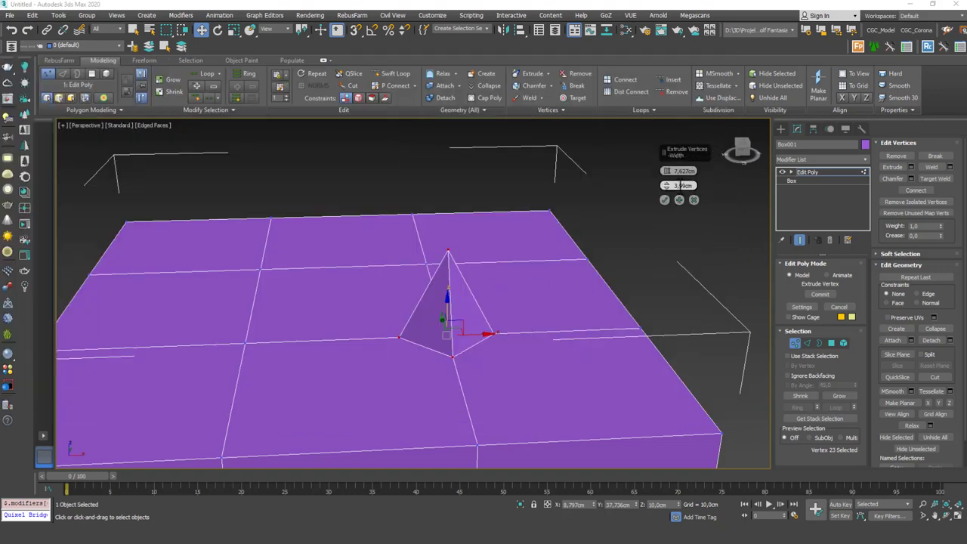
Add the other three inner vertices of the box's top face to the extrusion
left_click(425, 264, "ctrl")
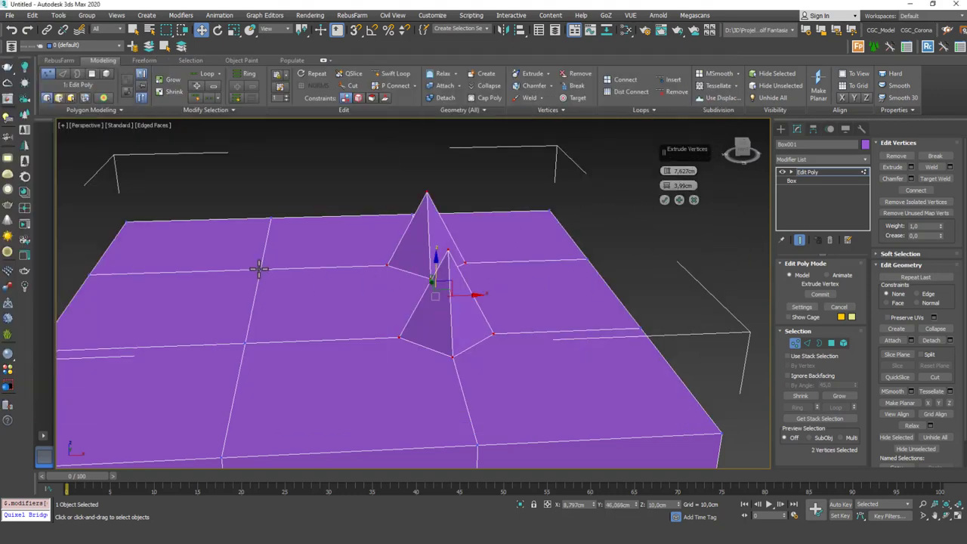
left_click(258, 268, "ctrl")
left_click(245, 342, "ctrl")
middle_click_drag(348, 317, 751, 212, "alt")
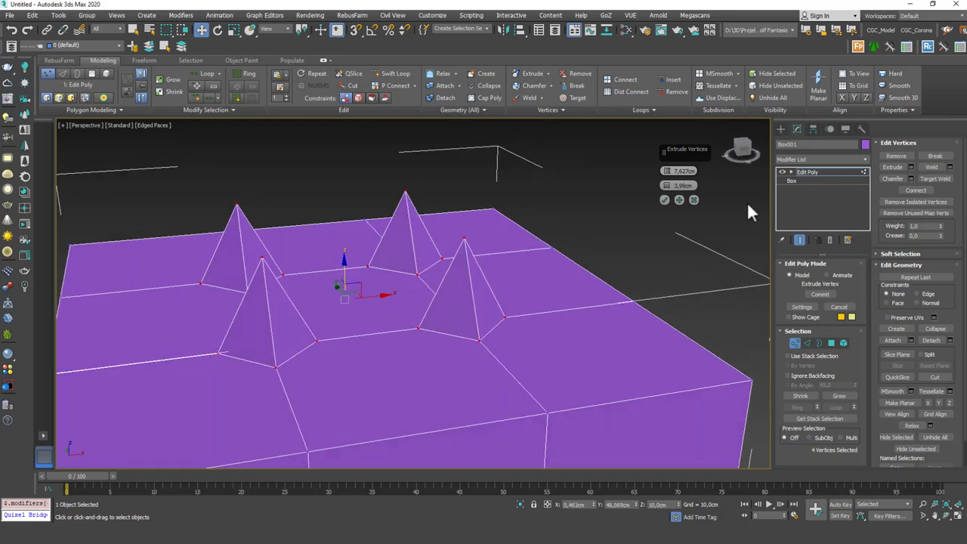
Turn the four vertex extrusions inward with a height of -5.867 cm and a width of 1.96 cm
left_click_drag(667, 171, 668, 235)
middle_click_drag(409, 211, 409, 293, "alt")
left_click_drag(665, 184, 666, 208)
Apply a TurboSmooth modifier to the box and hide the edged faces to inspect the smoothed dimples
left_click(825, 155)
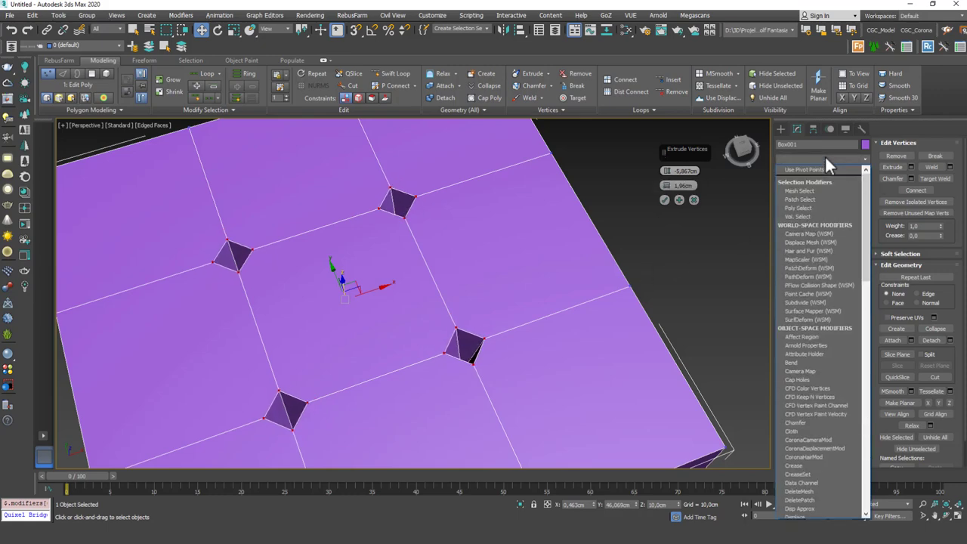
type("tu")
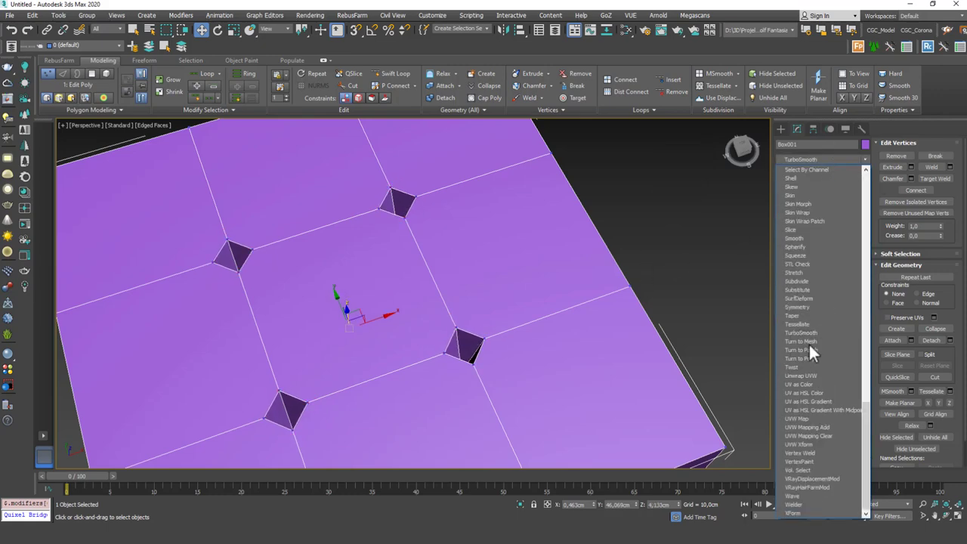
left_click(805, 332)
scroll(402, 269, "down", 5)
key("F4")
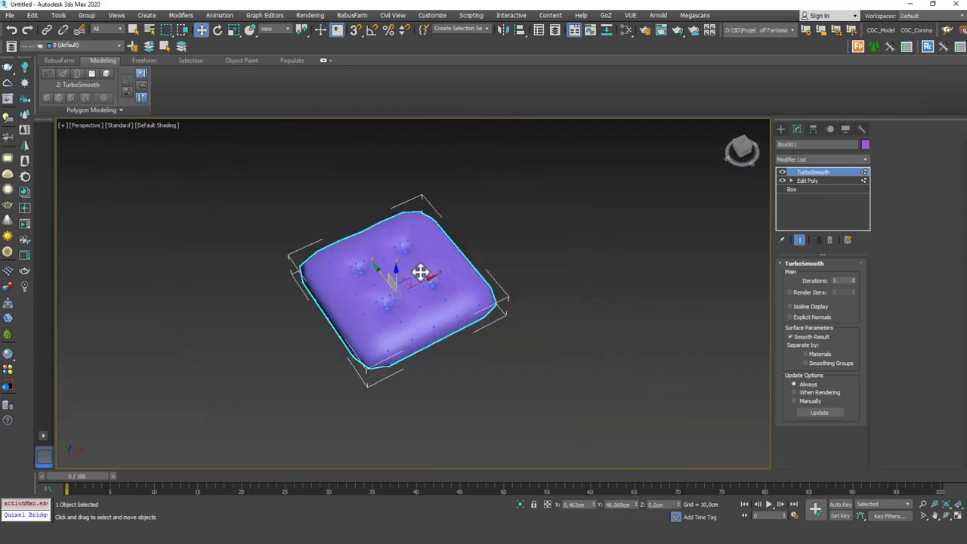
middle_click_drag(421, 274, 487, 284, "alt")
scroll(417, 279, "up", 5)
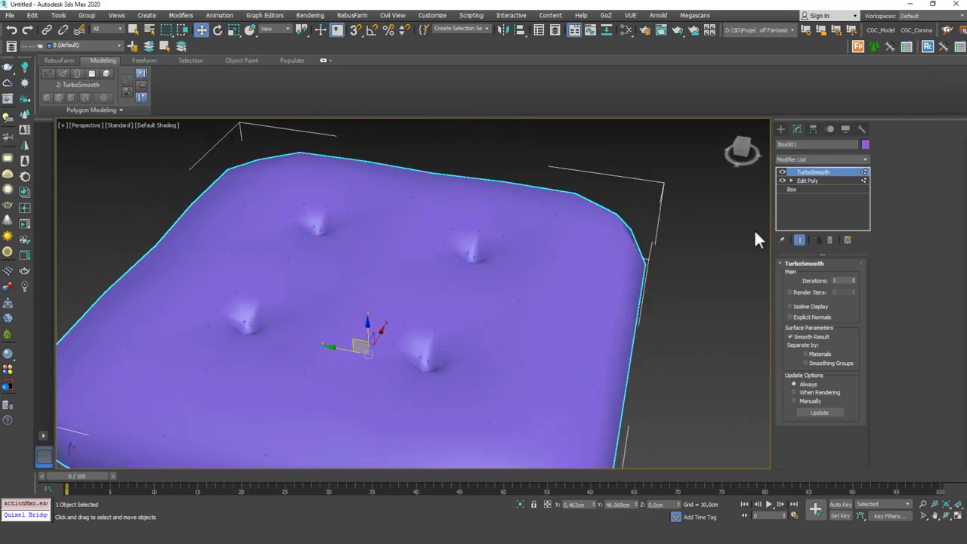
Return to the Edit Poly level with the end result display off and inspect the four recesses without smoothing
left_click(806, 180)
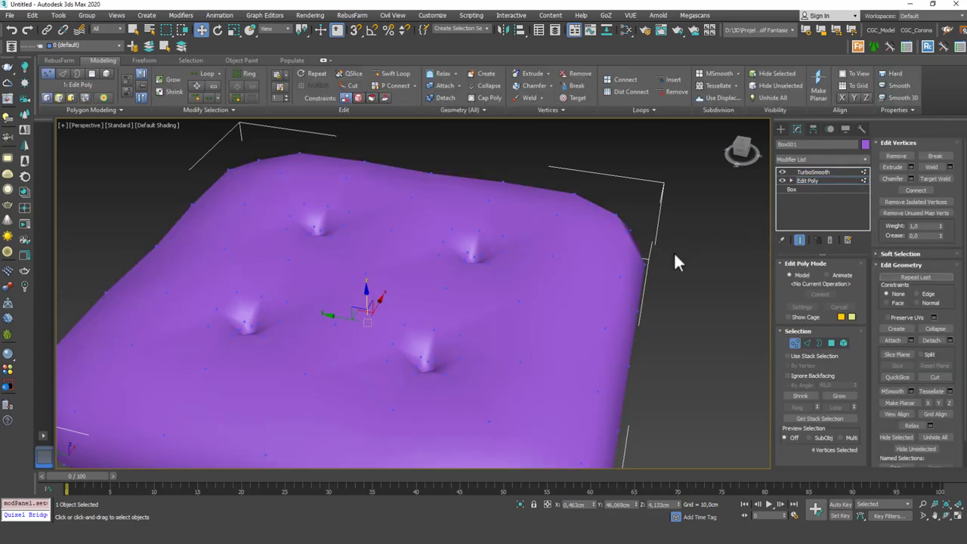
key("ctrl+e")
middle_click_drag(442, 294, 442, 335, "alt")
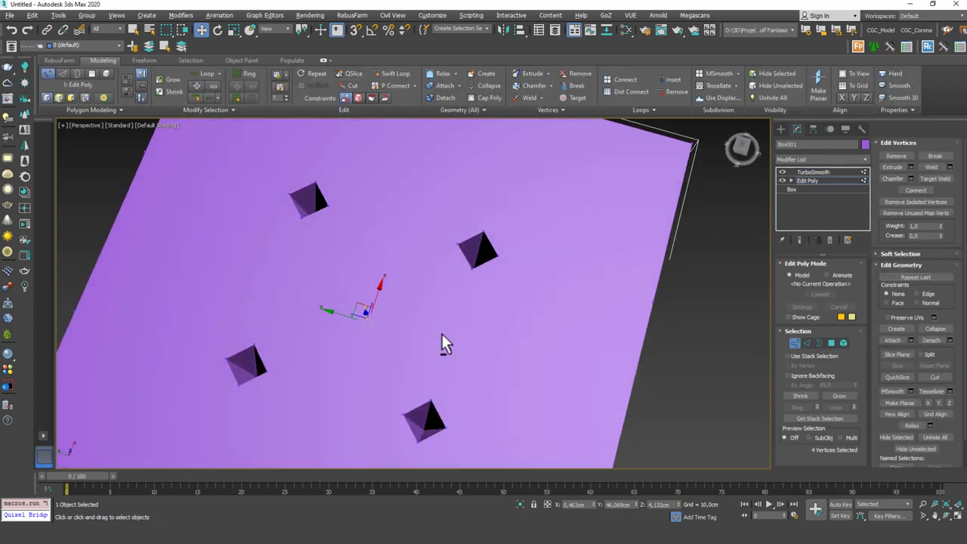
middle_click_drag(439, 383, 438, 346)
scroll(446, 356, "down", 1)
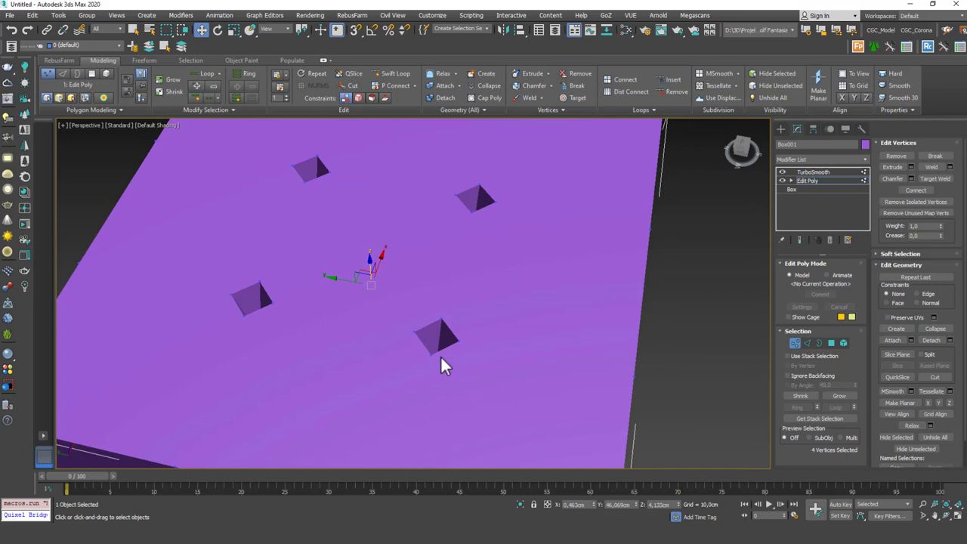
scroll(430, 360, "up", 4)
scroll(433, 367, "down", 1)
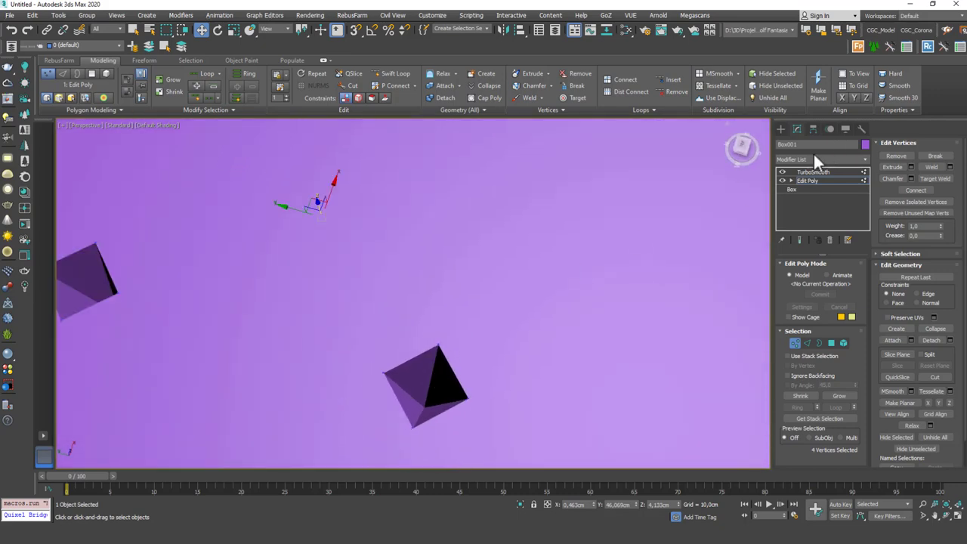
scroll(563, 296, "down", 6)
middle_click_drag(608, 310, 597, 284, "alt")
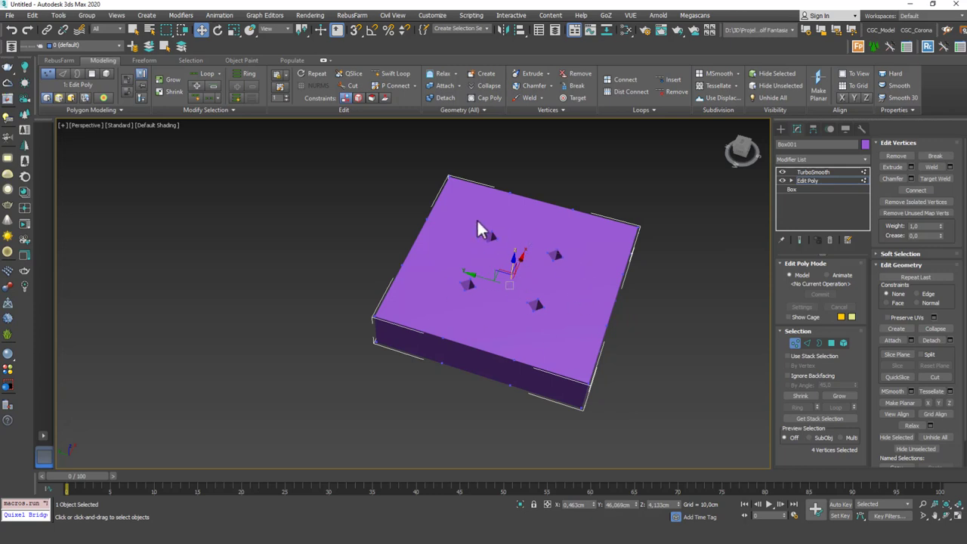
Show the edged faces again and chamfer a top corner vertex of the box by about 2.46 cm
scroll(553, 255, "up", 5)
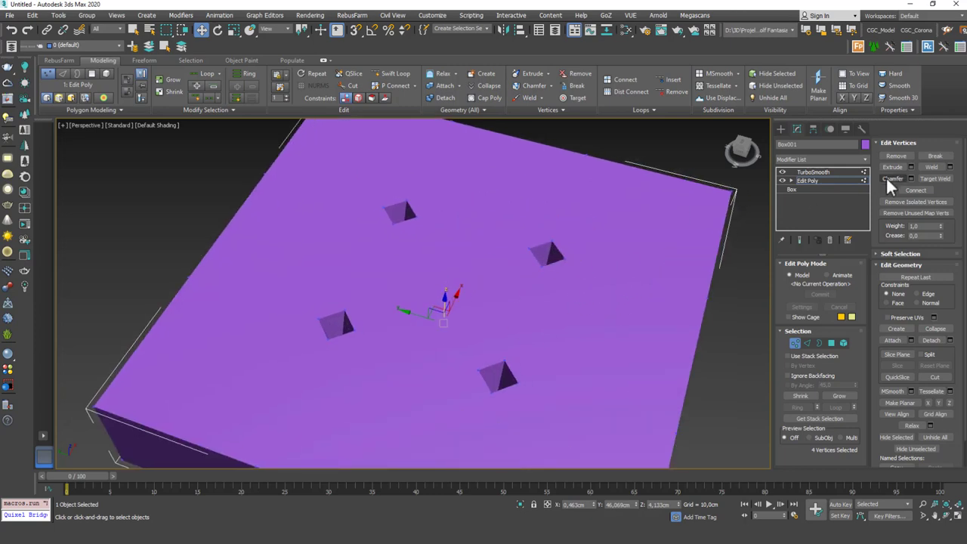
scroll(546, 307, "down", 5)
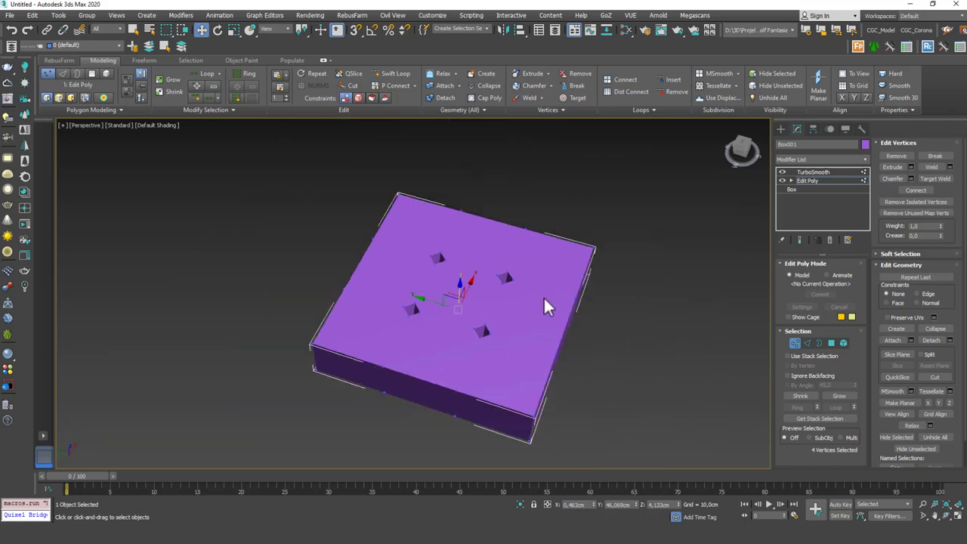
middle_click_drag(546, 307, 617, 333, "alt")
scroll(521, 291, "up", 4)
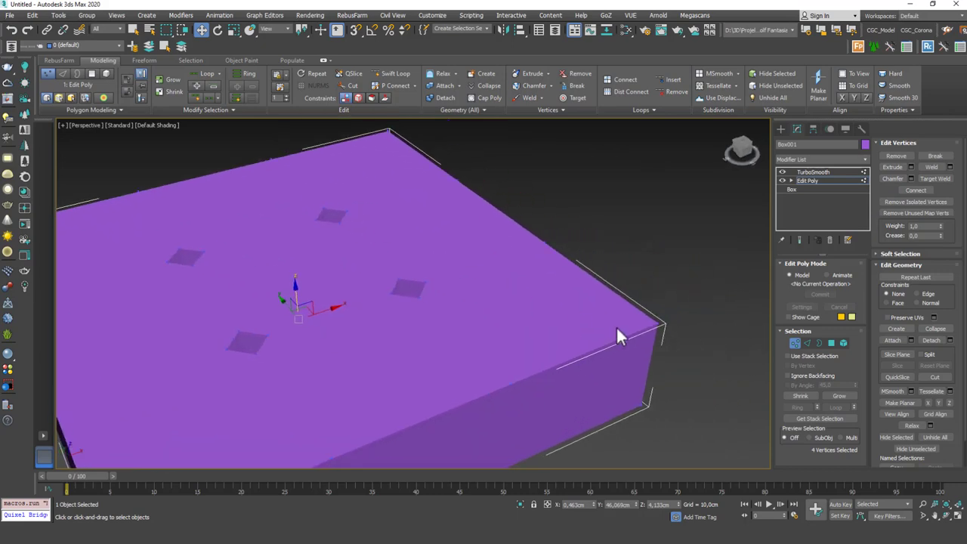
left_click(658, 325)
key("F4")
scroll(639, 335, "up", 4)
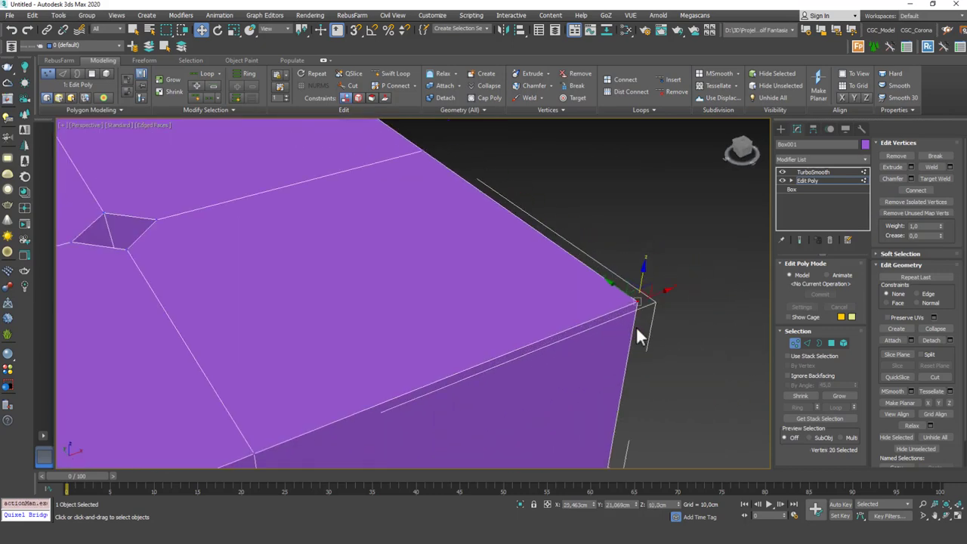
left_click(912, 179)
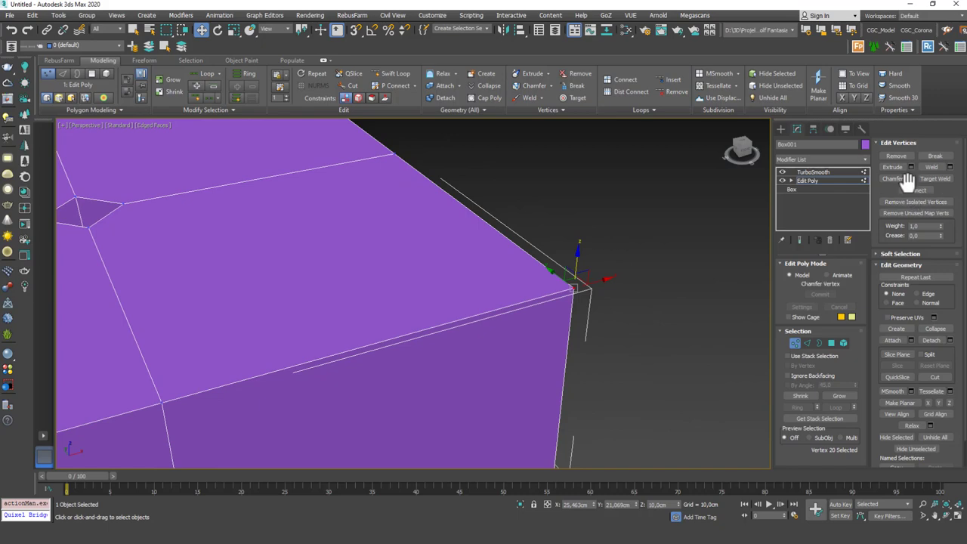
left_click_drag(666, 172, 667, 154)
middle_click_drag(598, 274, 553, 261, "alt")
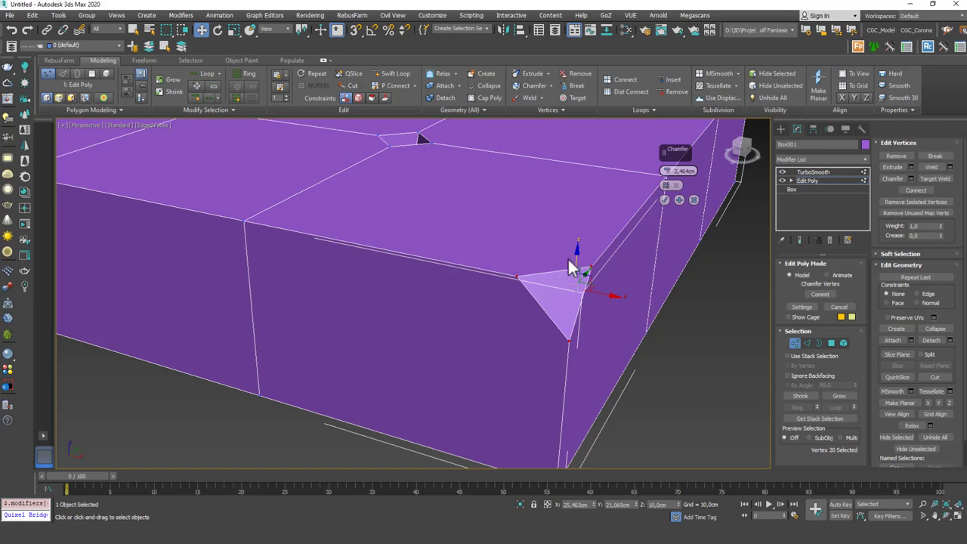
Adjust the corner vertex chamfer amount to about 2.35 cm and apply it
mouse_move(577, 269)
middle_mouse_down("alt")
mouse_move(596, 282)
mouse_move(580, 280)
middle_mouse_up("alt")
mouse_move(668, 171)
left_mouse_down()
mouse_move(661, 219)
mouse_move(657, 179)
left_mouse_up()
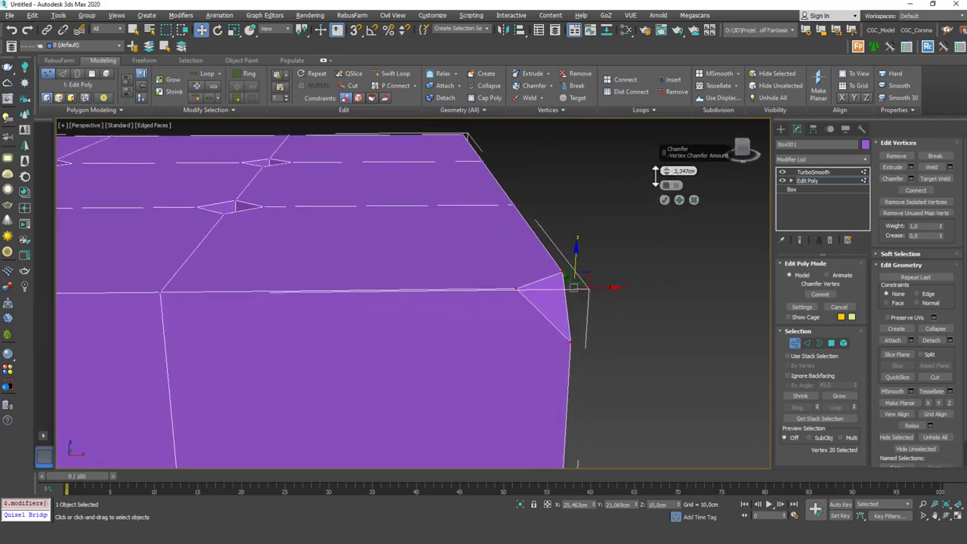
left_click(665, 201)
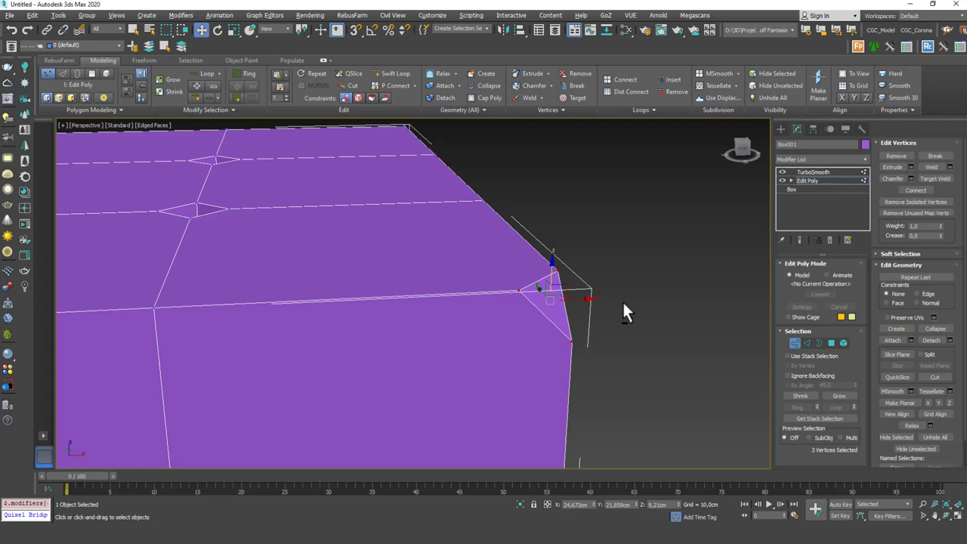
middle_click_drag(624, 306, 587, 307, "alt")
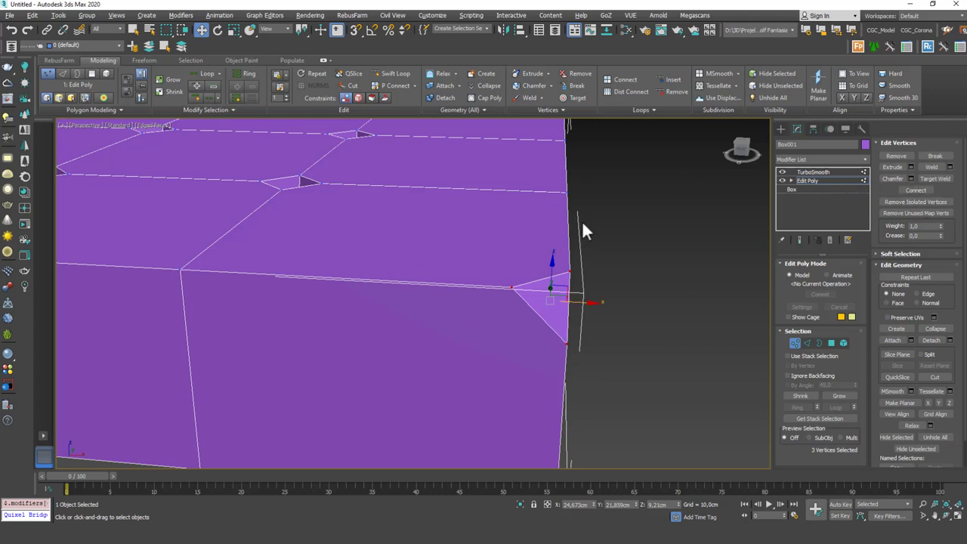
Connect the facing tips of the rear-left and front-right recesses with a diagonal edge across the centre square
scroll(529, 277, "down", 5)
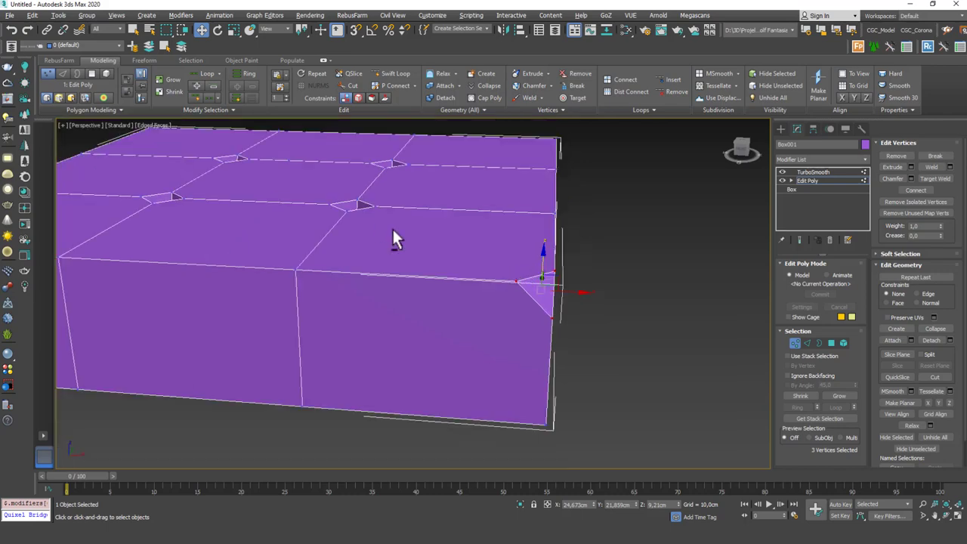
middle_click_drag(392, 227, 430, 245, "alt")
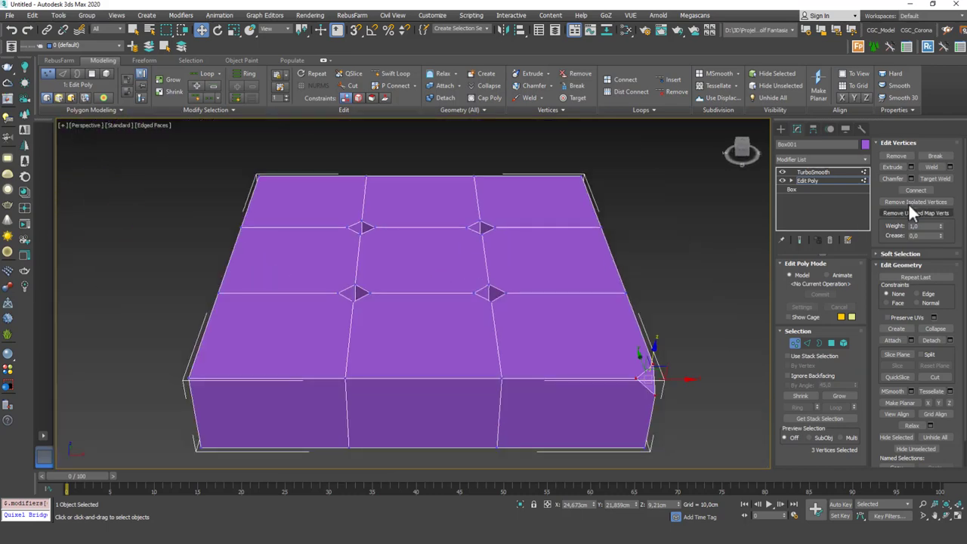
scroll(403, 253, "up", 6)
scroll(405, 255, "down", 4)
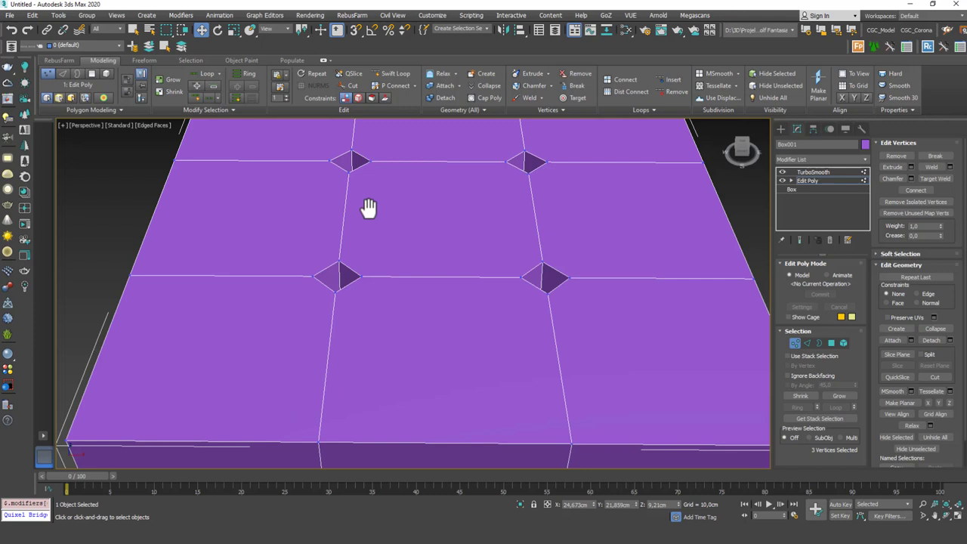
scroll(367, 207, "up", 1)
left_click(349, 181)
left_click(504, 302, "ctrl")
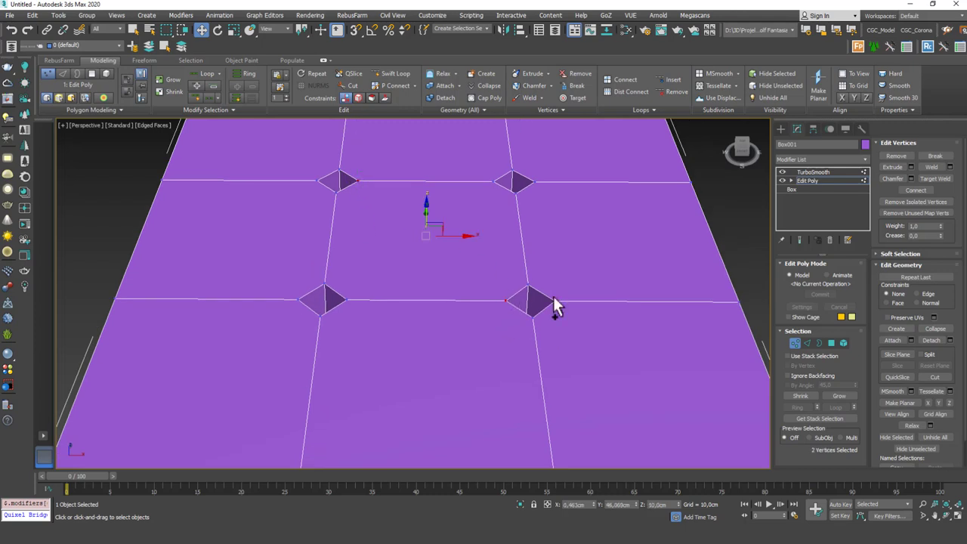
left_click(916, 191)
middle_click_drag(446, 269, 433, 333)
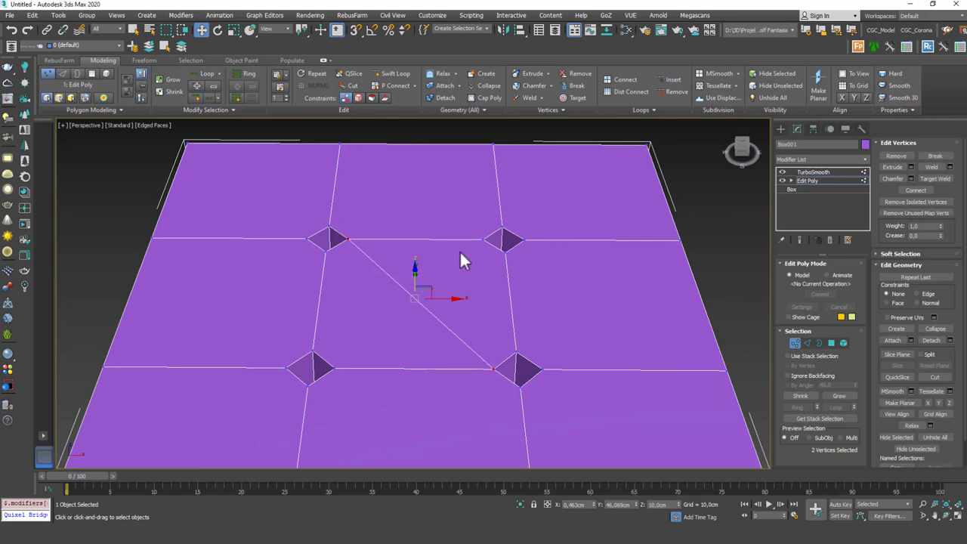
Cut an edge along the centre square's other diagonal, from the front-left recess to the rear-right one, and clear the vertex selection
left_click(935, 379)
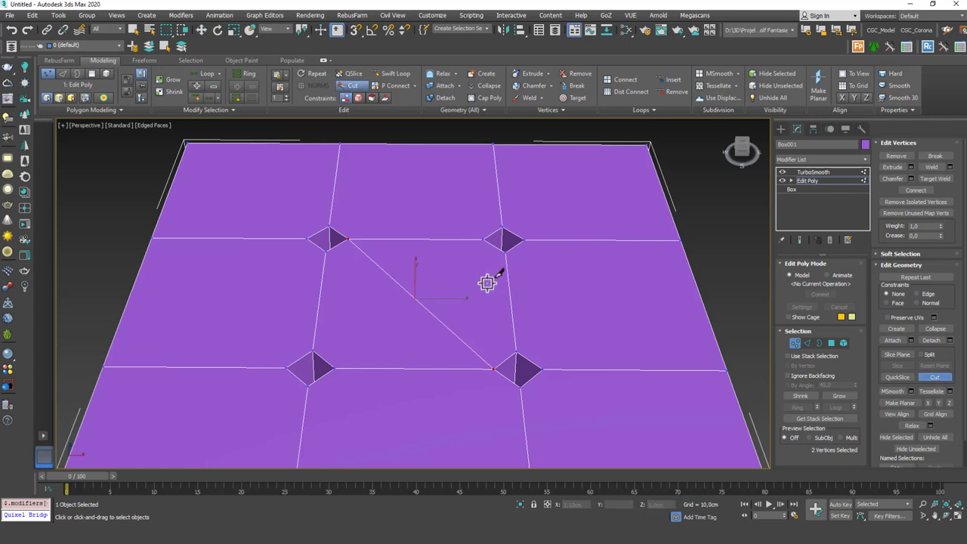
left_click(335, 368)
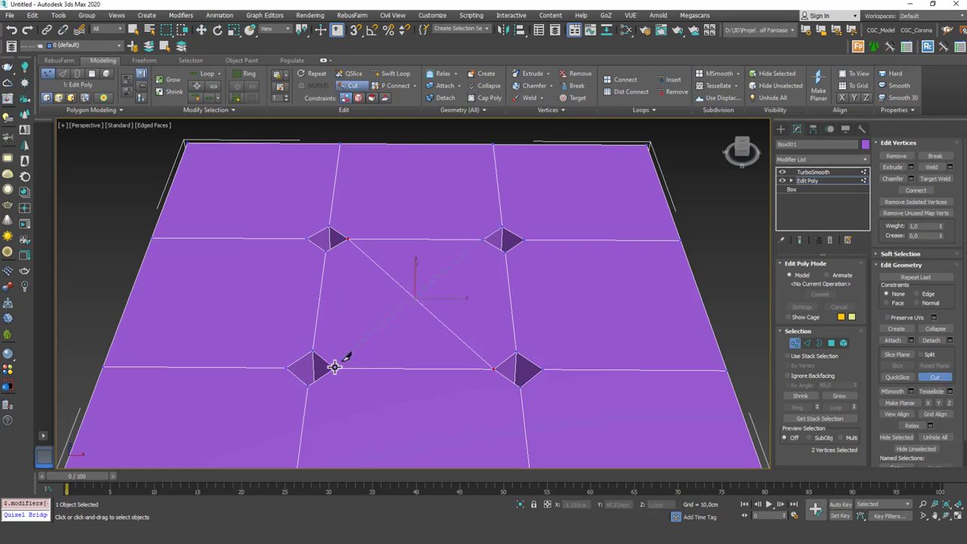
left_click(483, 240)
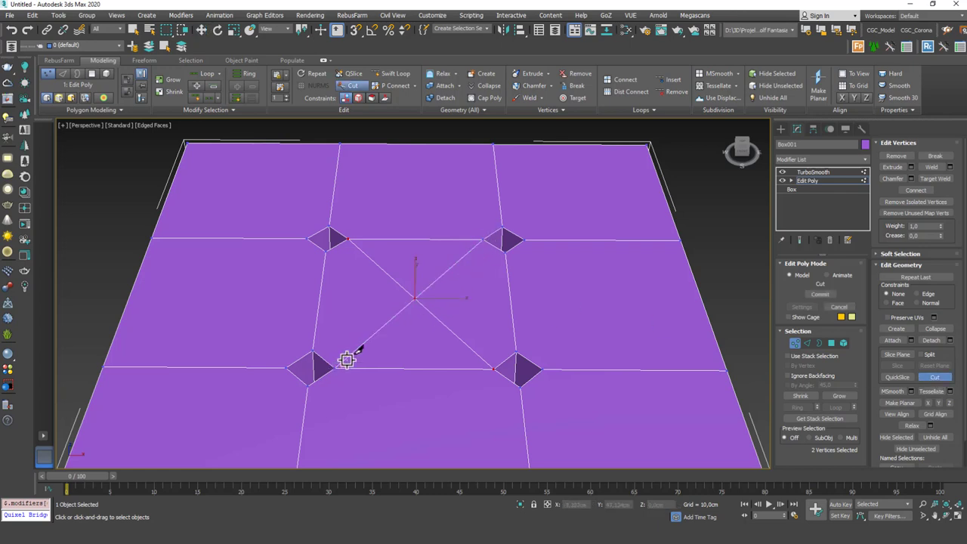
right_click(576, 274)
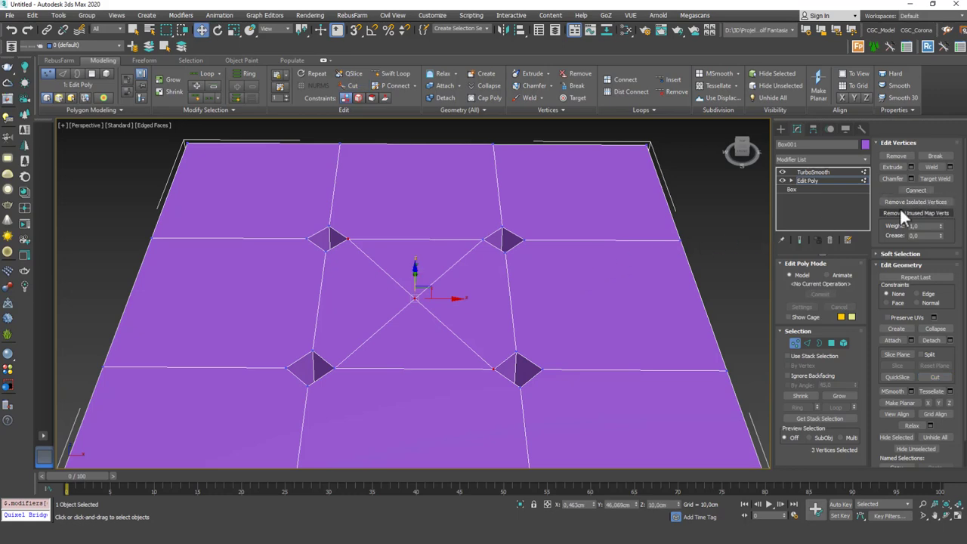
scroll(430, 257, "down", 2)
scroll(435, 268, "down", 2)
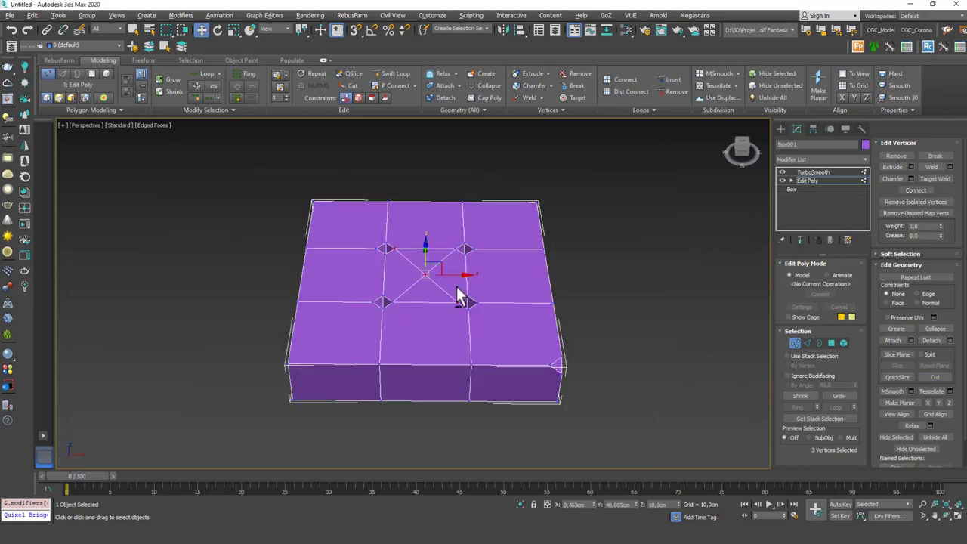
middle_click_drag(458, 341, 555, 309, "alt")
left_click(633, 258)
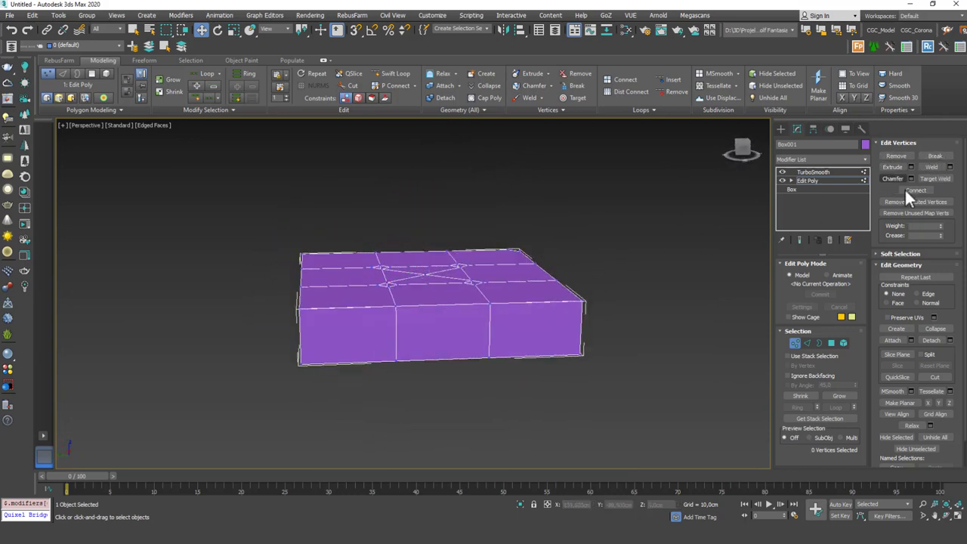